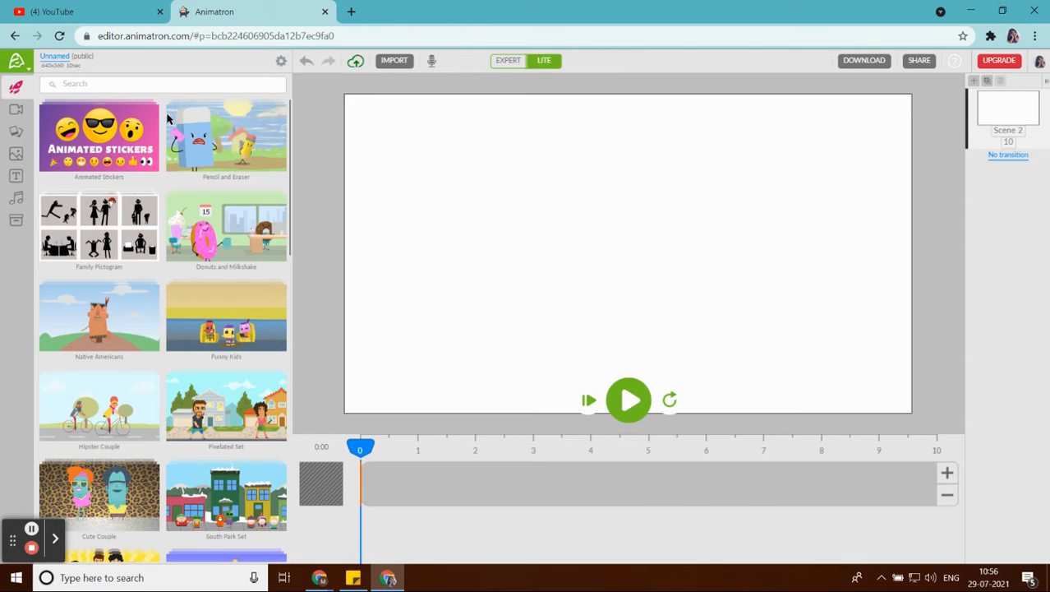
Fill the empty scene with the road-and-hills background from the Native Americans set and preview it.
left_click(148, 338)
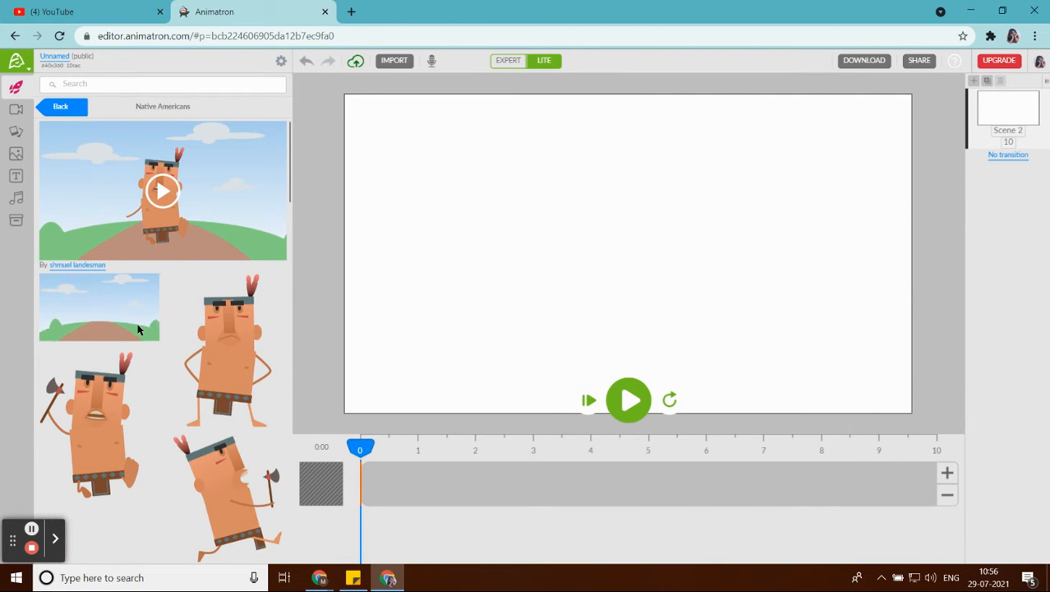
mouse_move(131, 325)
left_click(544, 182)
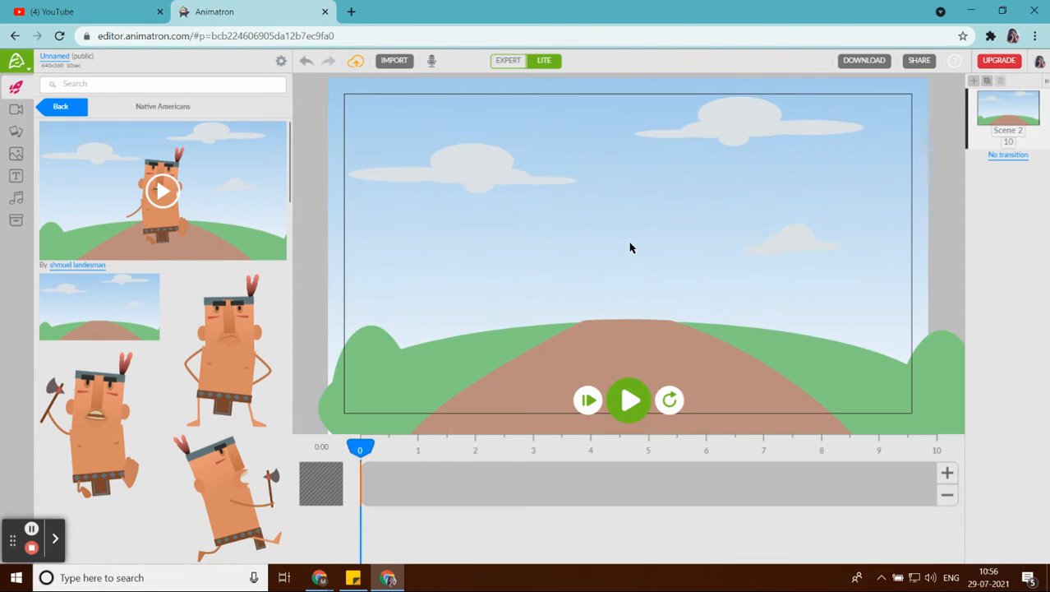
left_click(631, 401)
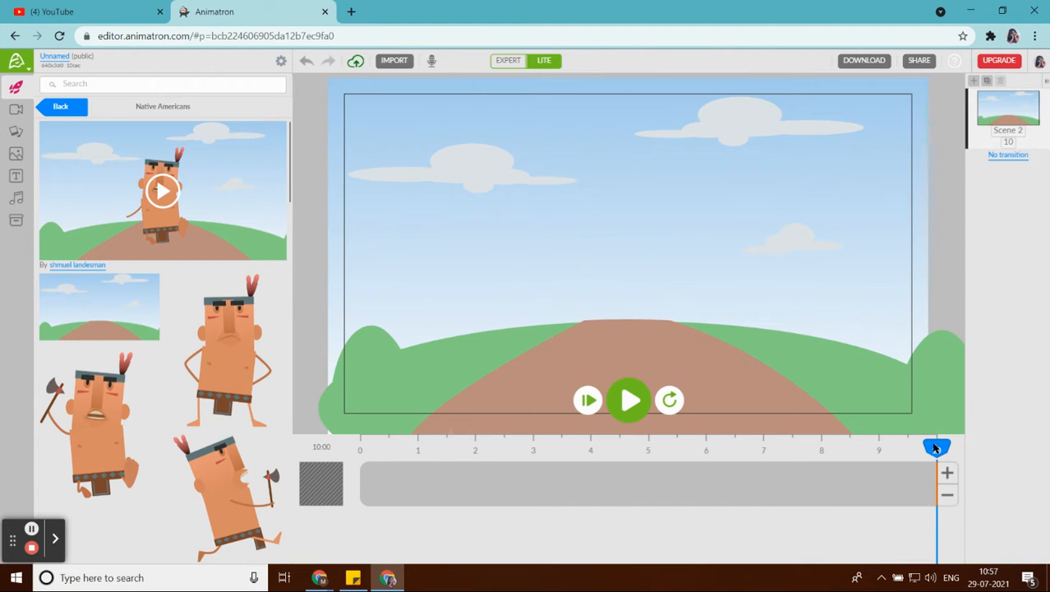
Shorten the scene's duration to 6 seconds.
left_click(954, 499)
left_click(953, 499)
left_click(954, 499)
left_click(954, 499)
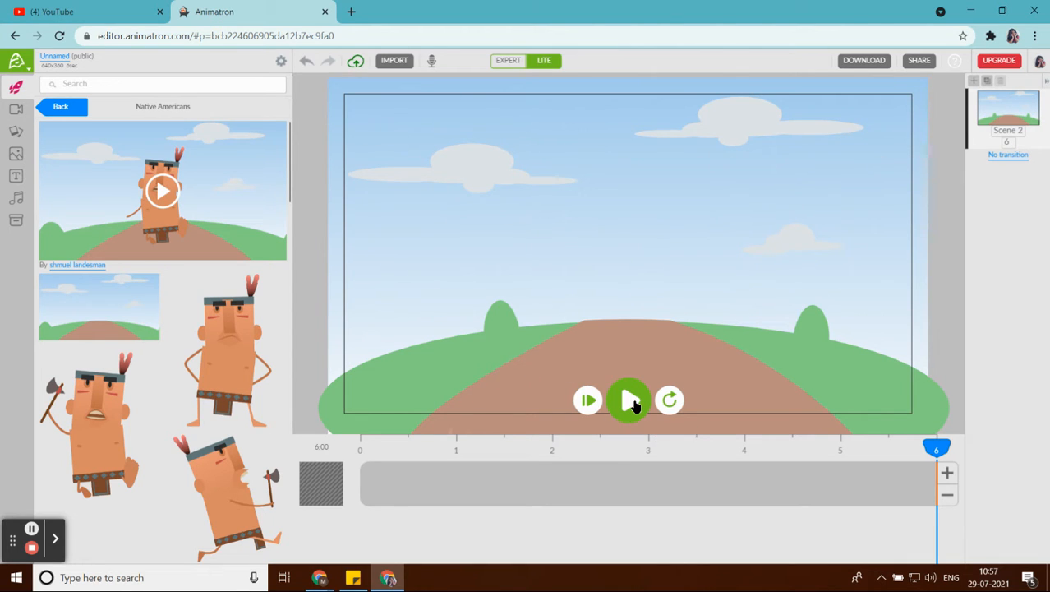
At 5 s on the timeline, add the empty-handed walking Native American character, enlarge it and place it slightly left of the scene's centre.
left_click_drag(943, 450, 742, 462)
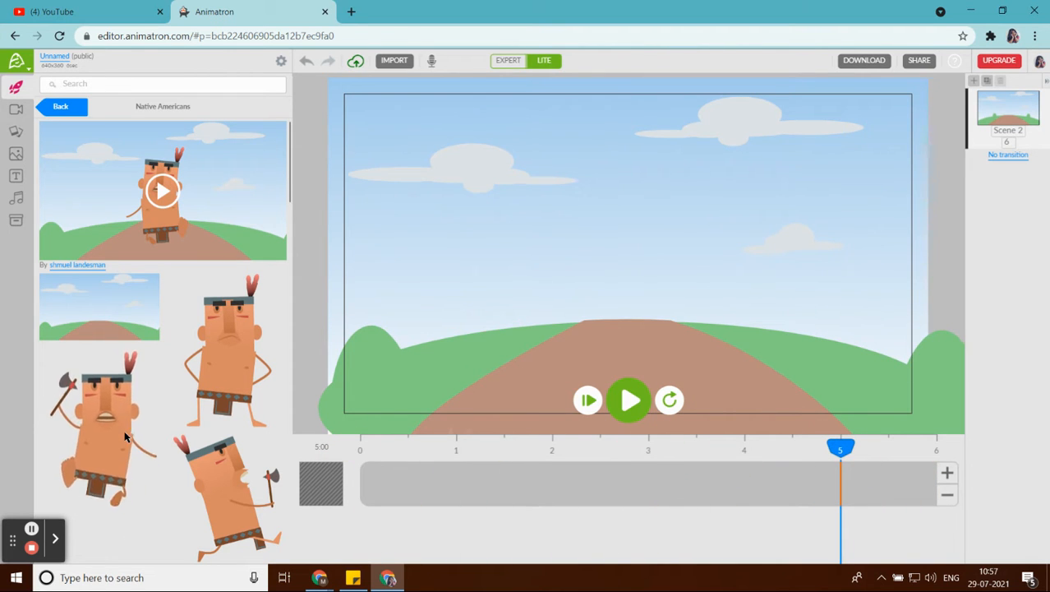
scroll(112, 427, "down", 2)
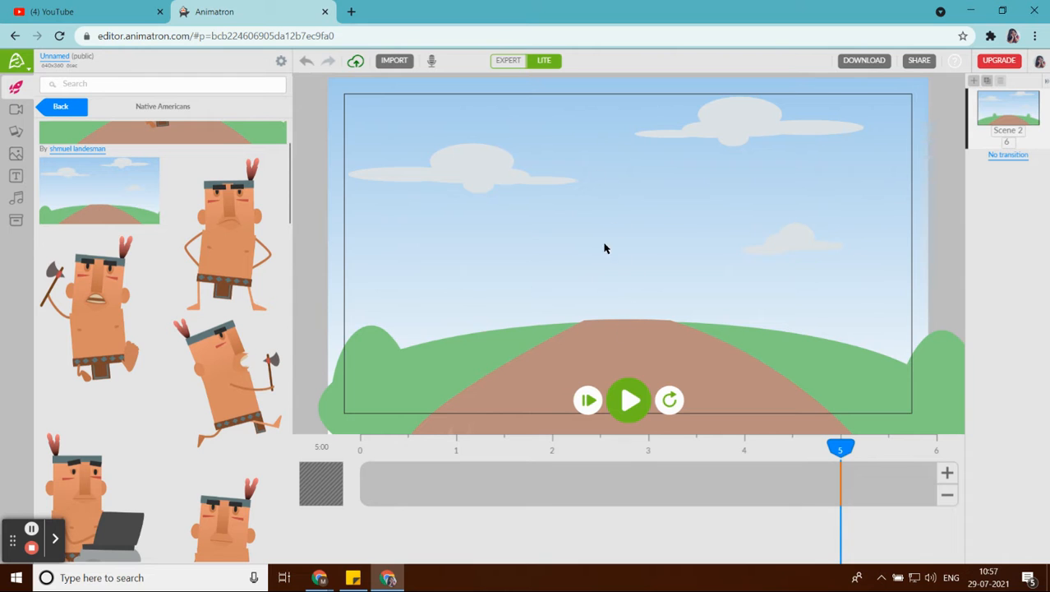
scroll(234, 370, "down", 4)
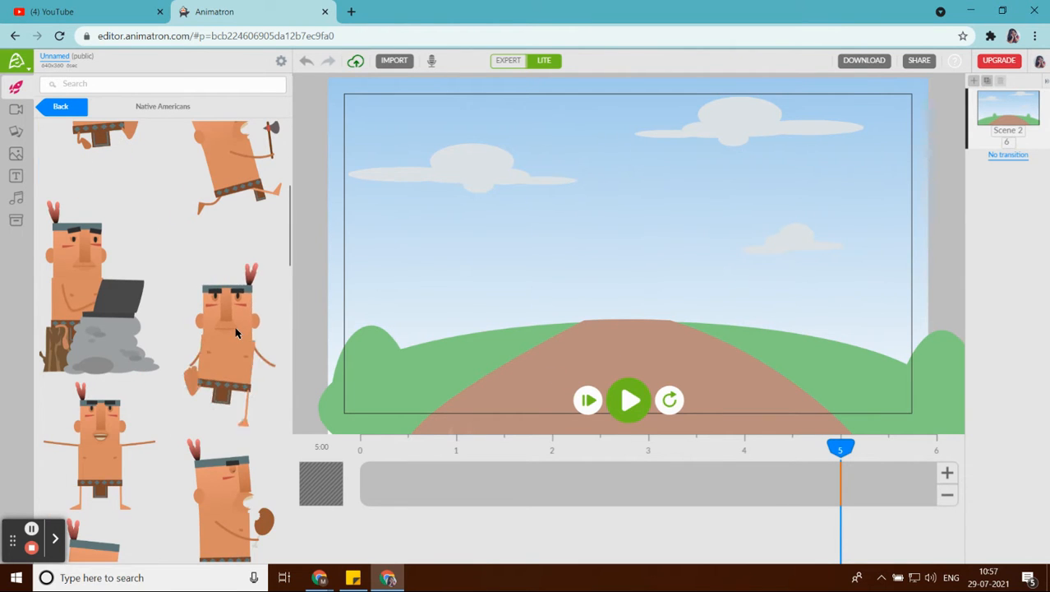
scroll(205, 345, "up", 3)
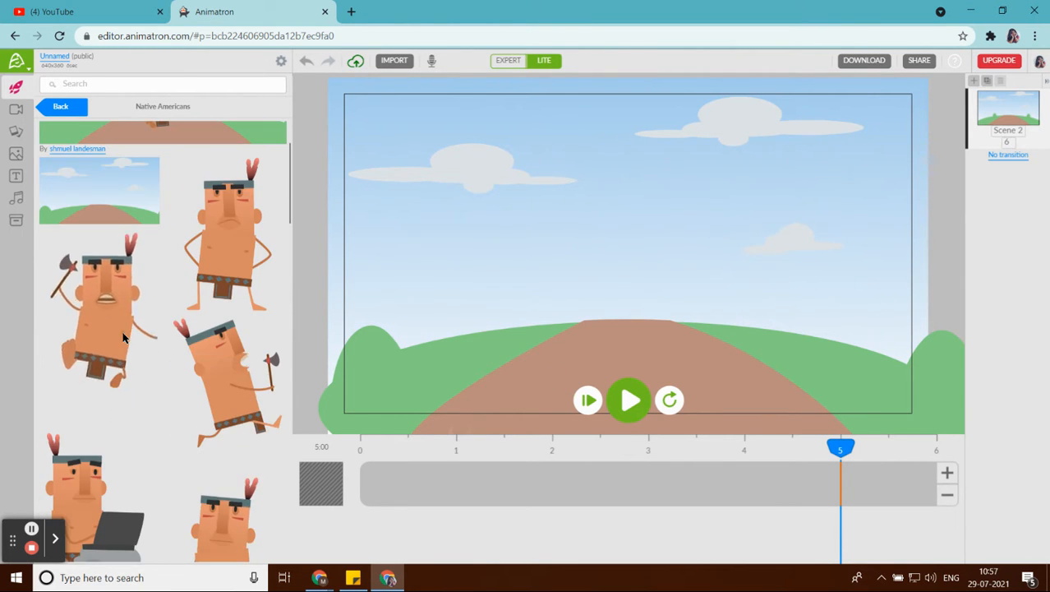
scroll(127, 362, "down", 6)
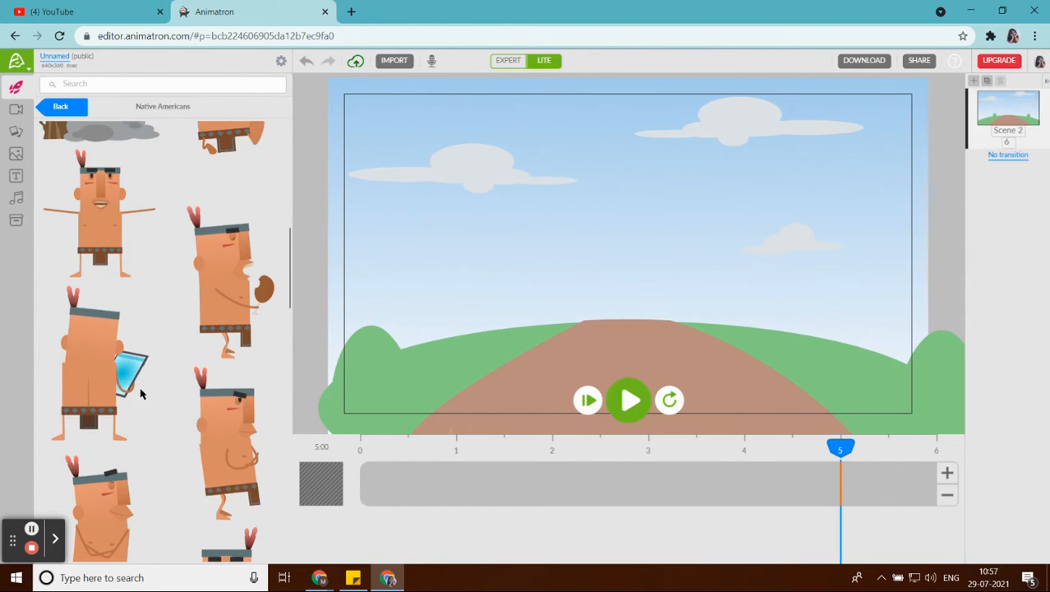
scroll(258, 429, "down", 5)
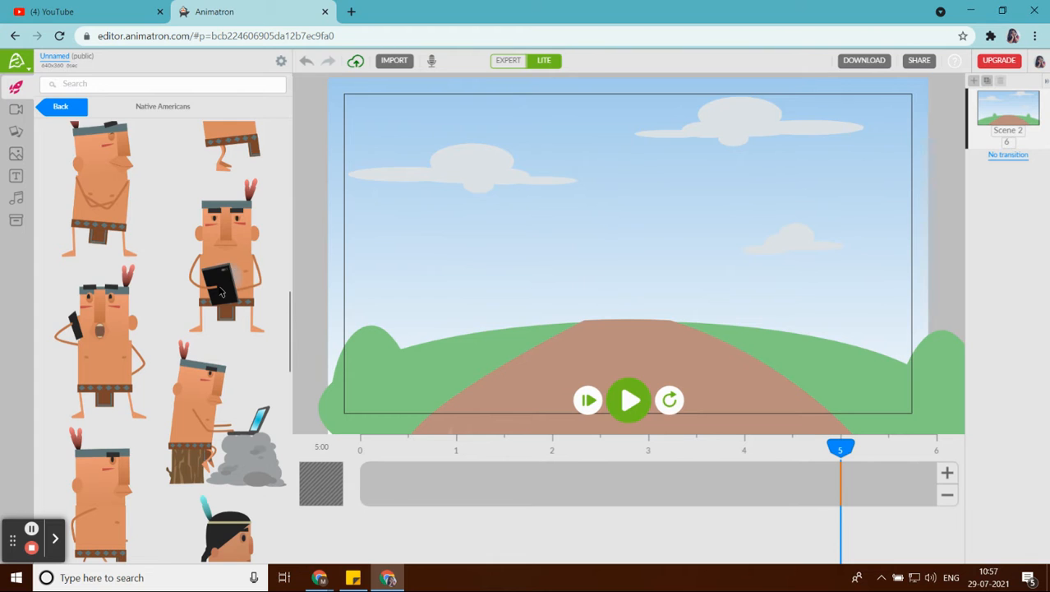
scroll(267, 456, "down", 5)
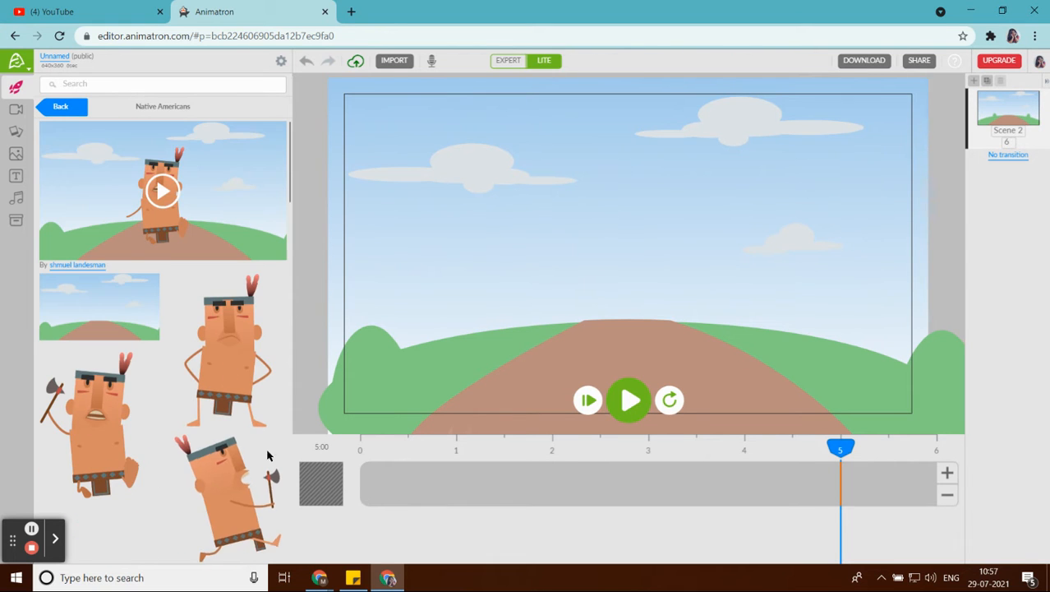
scroll(267, 455, "down", 4)
left_click_drag(239, 391, 614, 317)
left_click_drag(689, 243, 739, 167)
left_click_drag(648, 327, 577, 327)
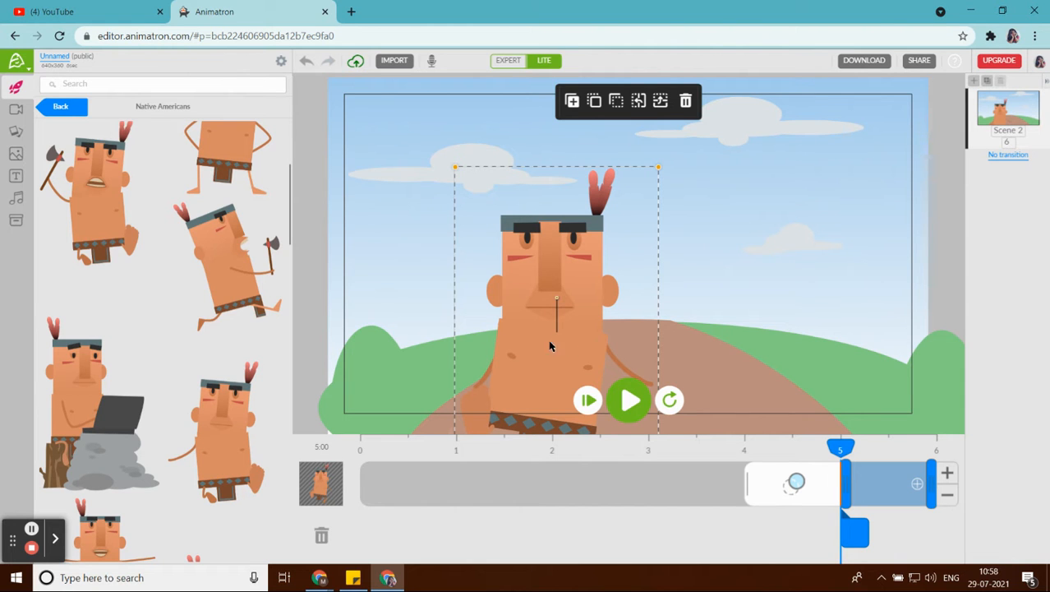
Add the running character with the axe, shrink it and place it on the road just right of the large character.
scroll(182, 286, "up", 2)
left_click_drag(94, 308, 737, 249)
left_click_drag(778, 211, 751, 242)
left_click_drag(725, 306, 682, 303)
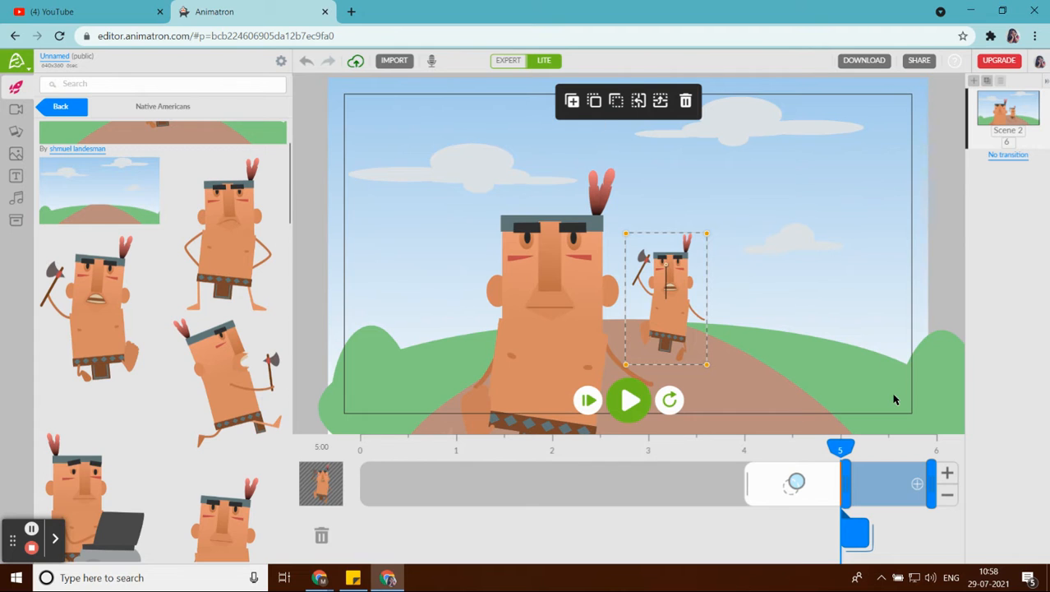
Extend the axe-carrying character's clip so that it starts at 1 s on the timeline.
left_click(650, 456)
left_click_drag(649, 451, 914, 479)
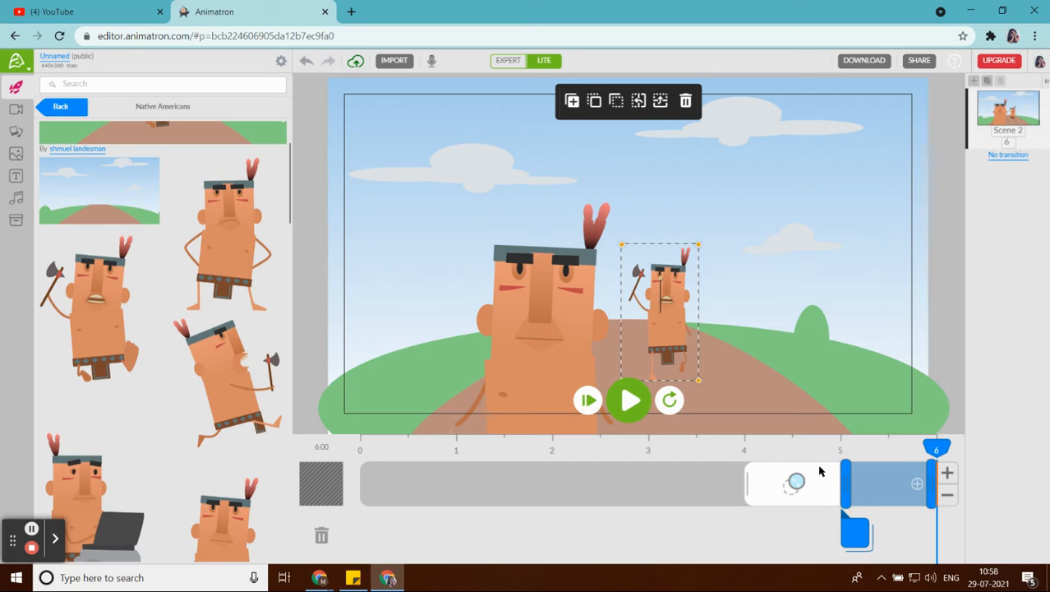
left_click_drag(943, 449, 457, 461)
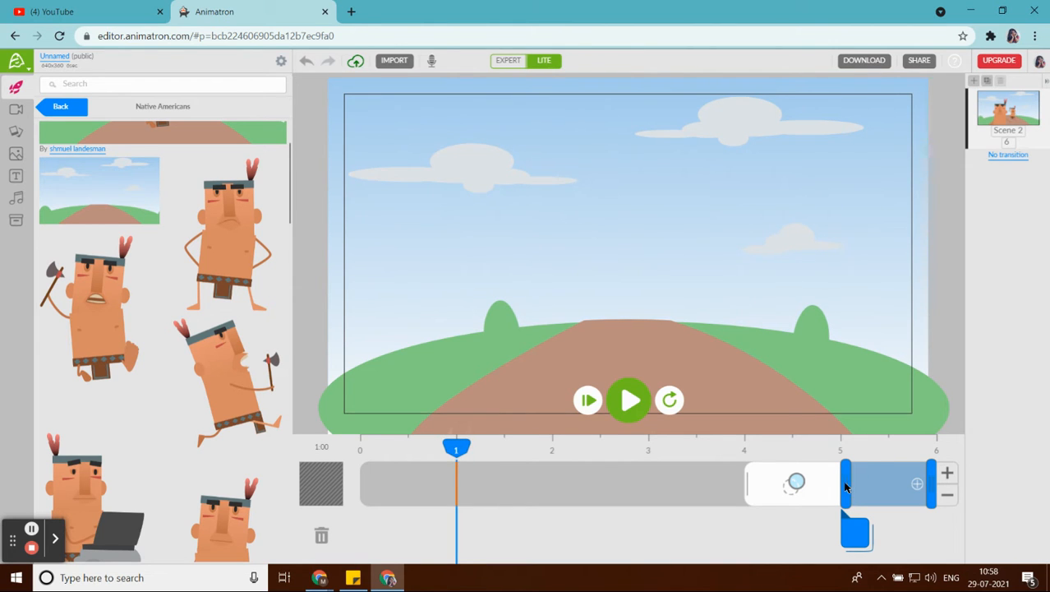
left_click_drag(846, 487, 457, 450)
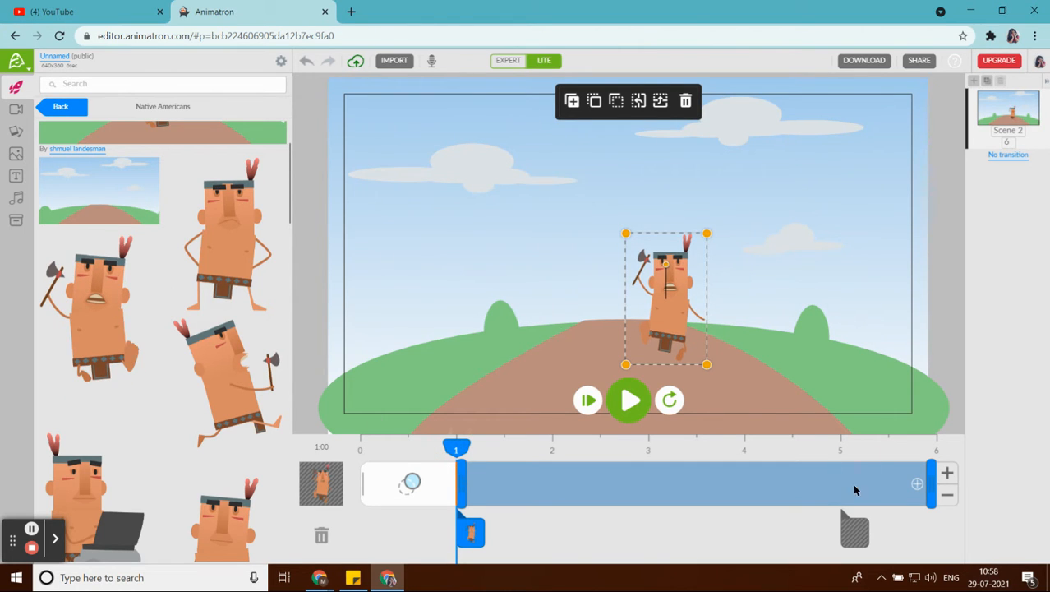
Shift the large character's clip to start at 1.5 s and stretch its intro transition back to 0 s.
left_click(861, 542)
left_click_drag(850, 479, 514, 485)
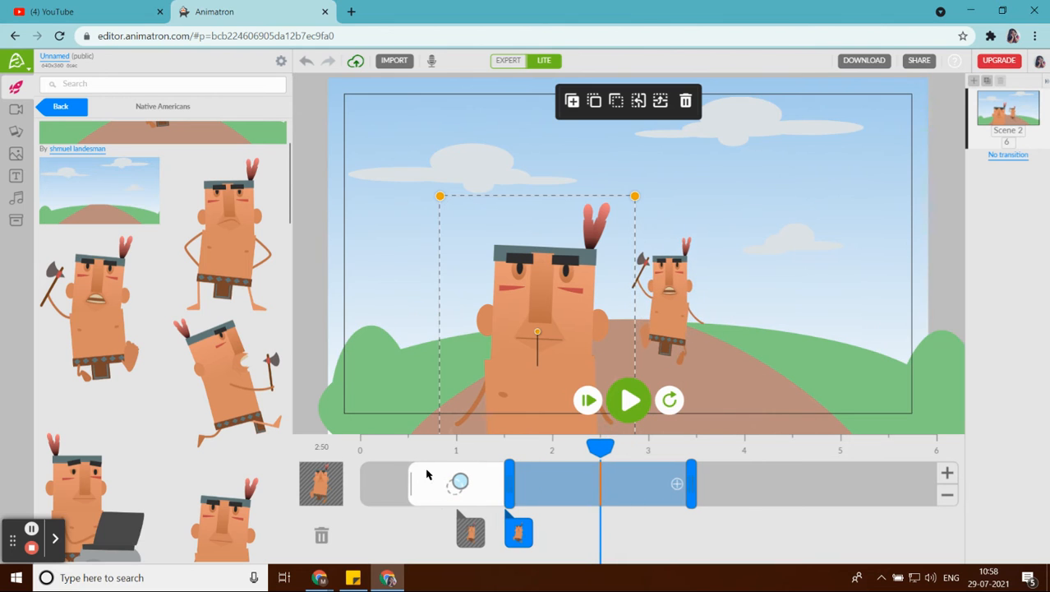
left_click_drag(411, 496, 360, 488)
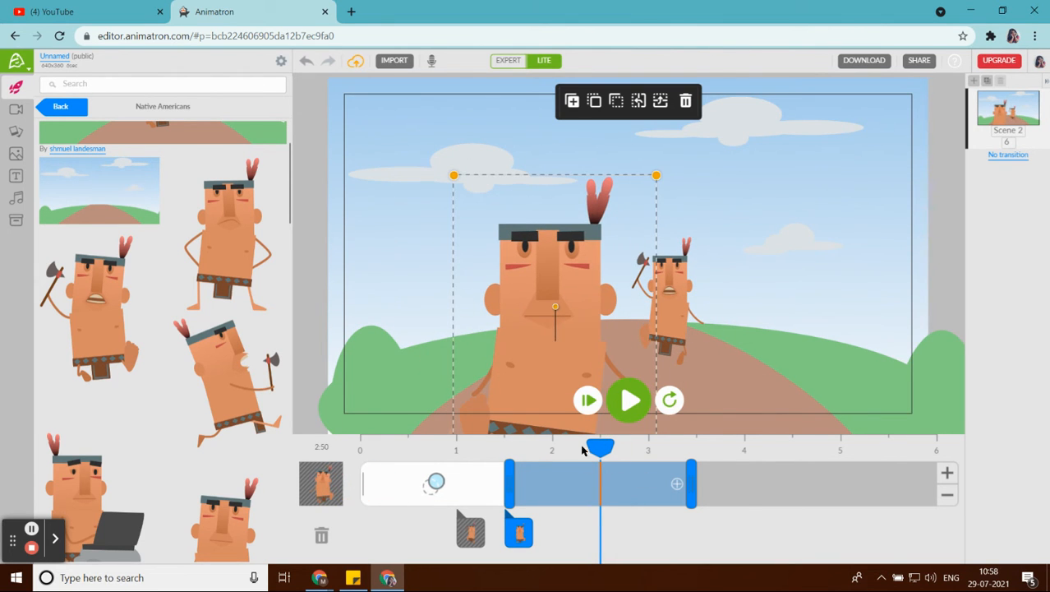
Preview the scene and extend the large character's clip to the scene's end at 6 s.
left_click(630, 400)
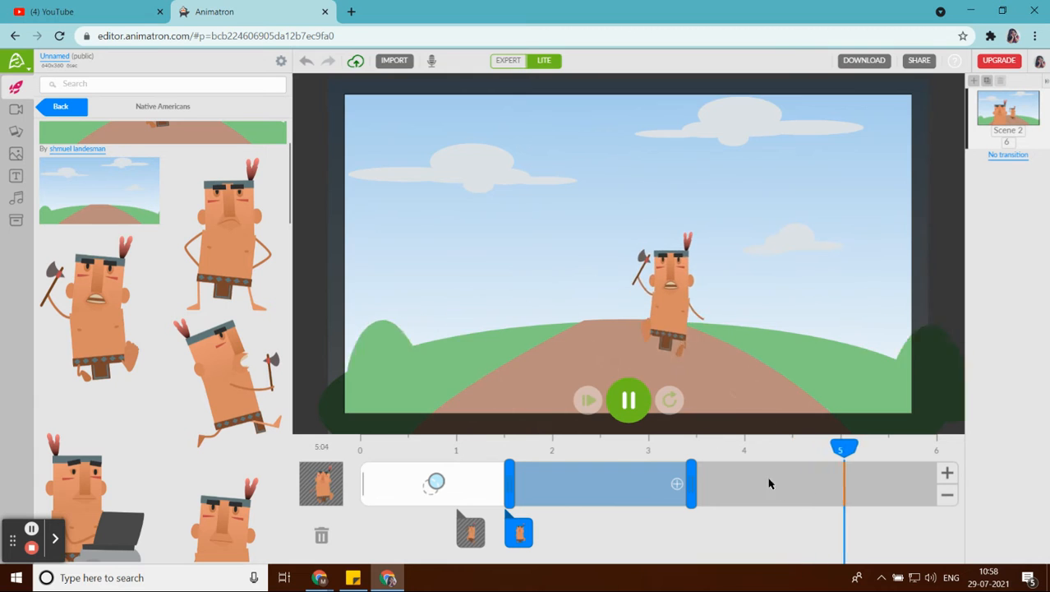
left_click_drag(937, 451, 552, 463)
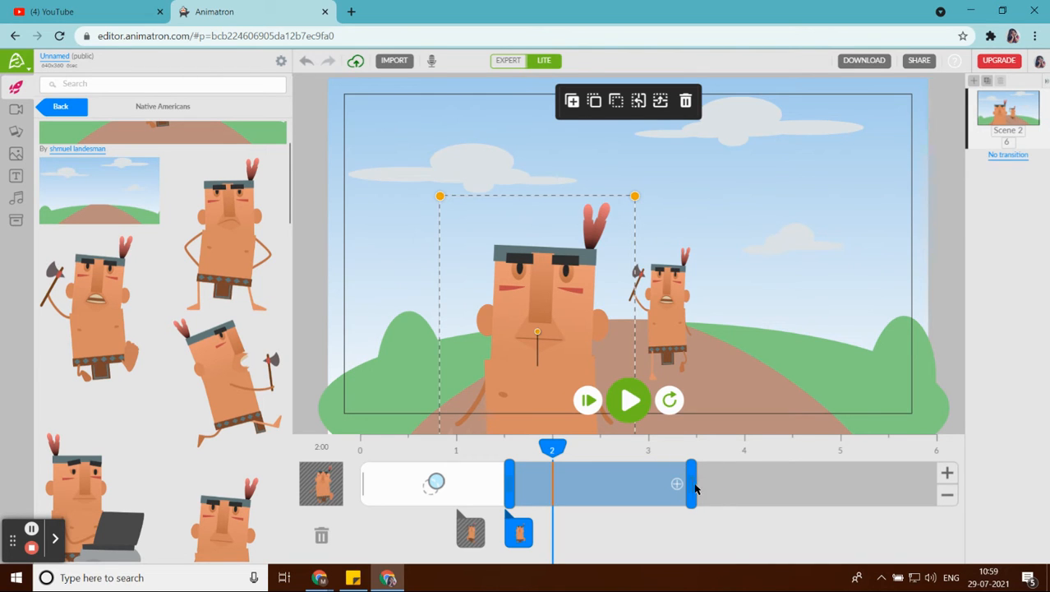
left_click_drag(693, 486, 941, 487)
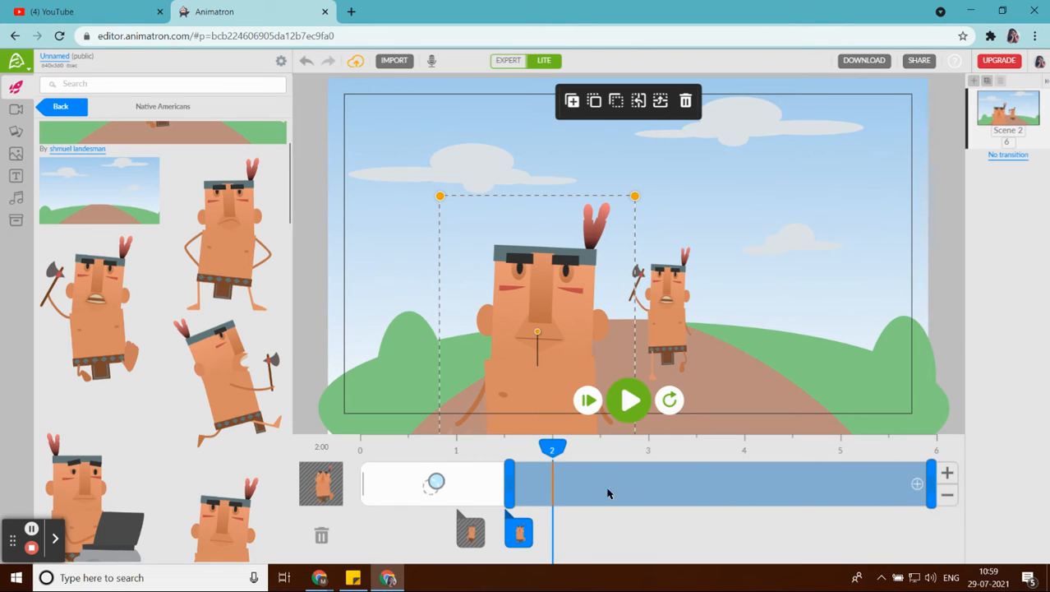
Check the axe-carrying character's clip and replay the scene from the start, returning the playhead to 1 s.
left_click(472, 530)
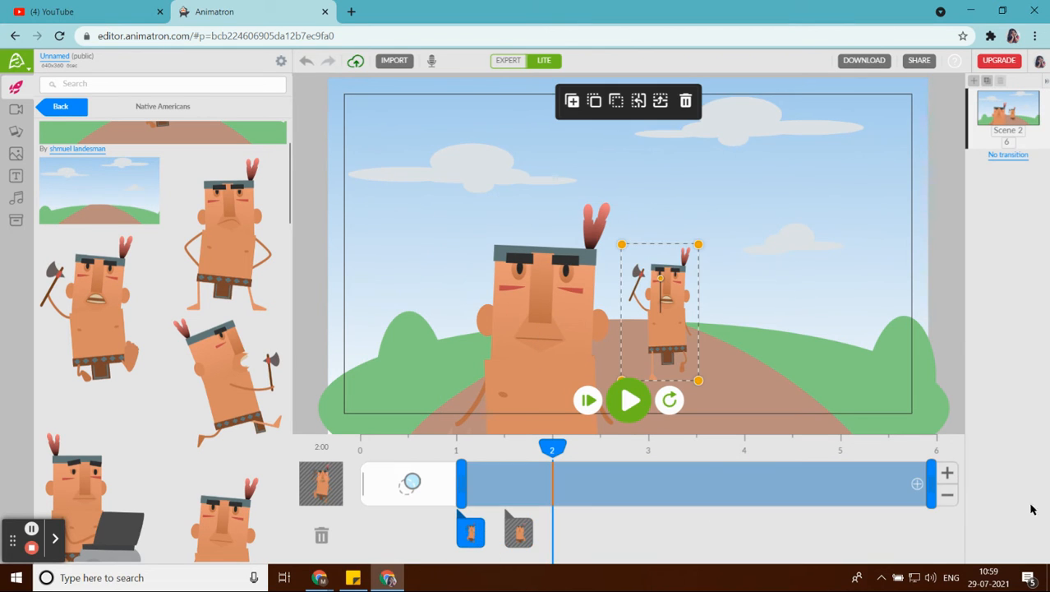
left_click_drag(551, 448, 363, 448)
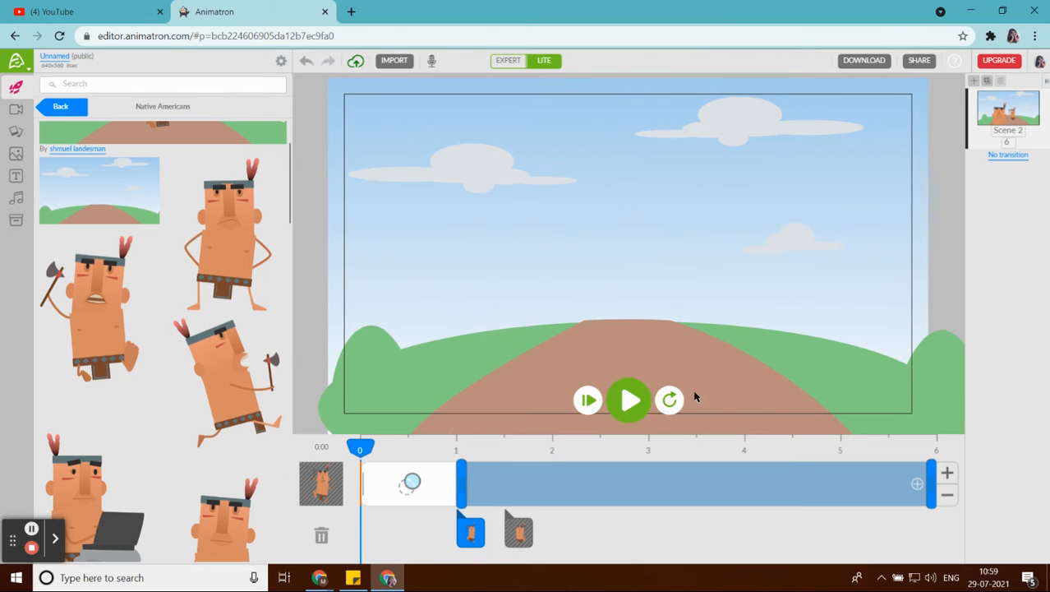
left_click(670, 400)
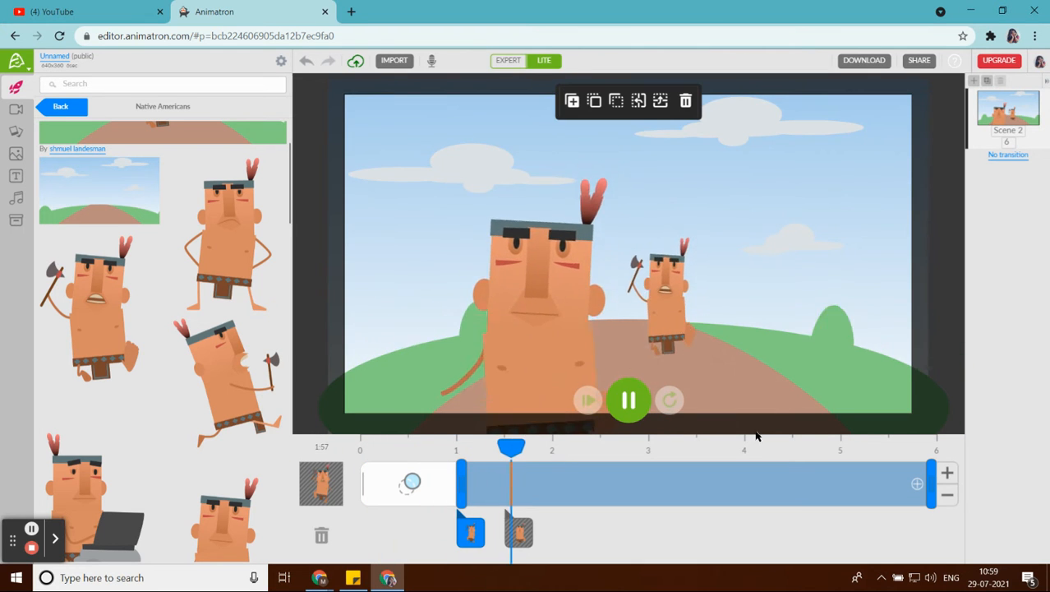
left_click(629, 400)
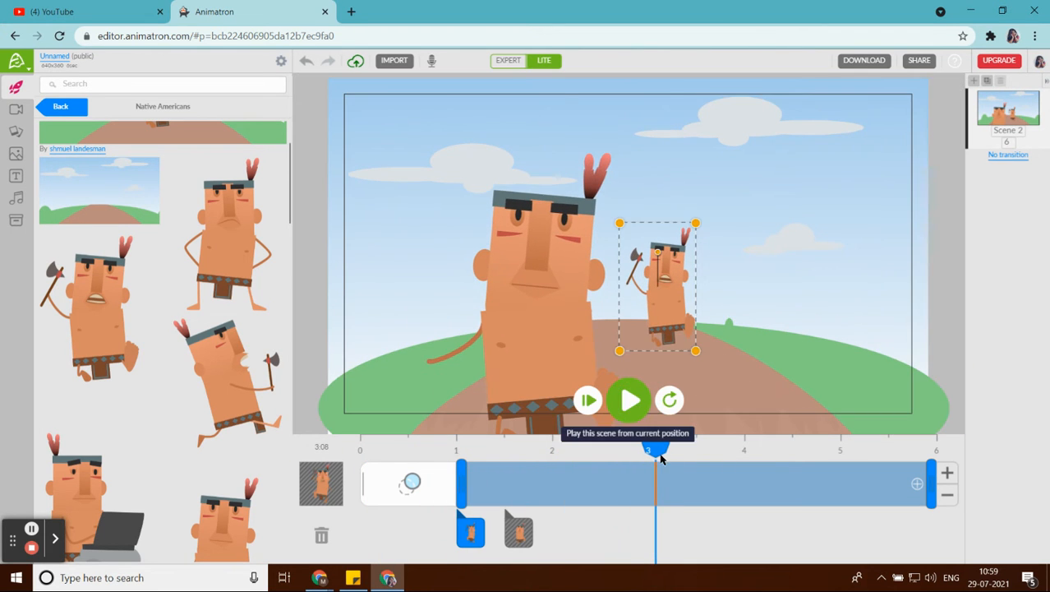
left_click_drag(654, 447, 456, 442)
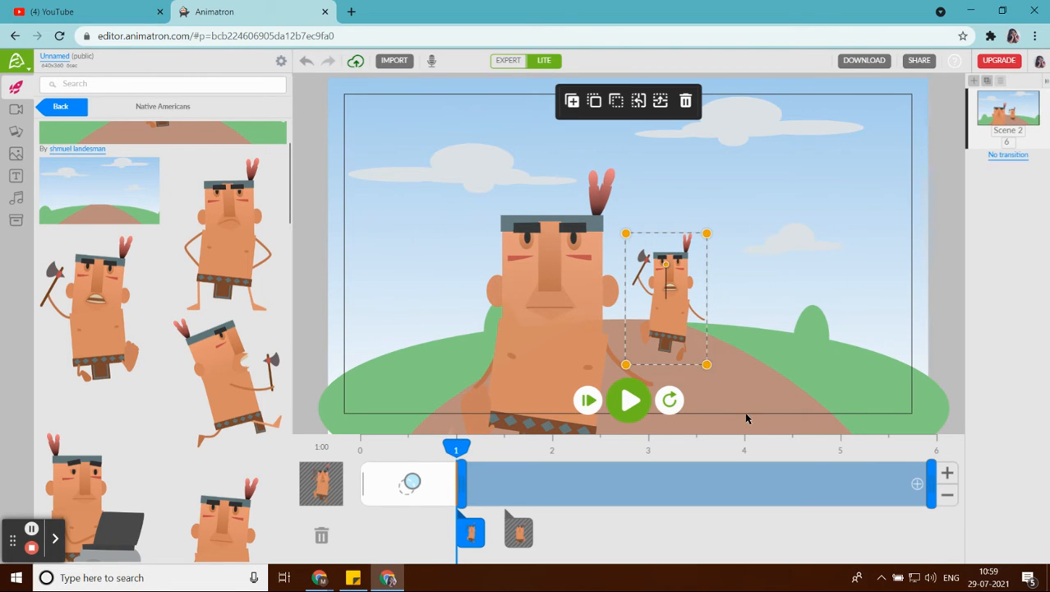
Add a new blank scene and rename the first scene as "Scene 1".
left_click(975, 81)
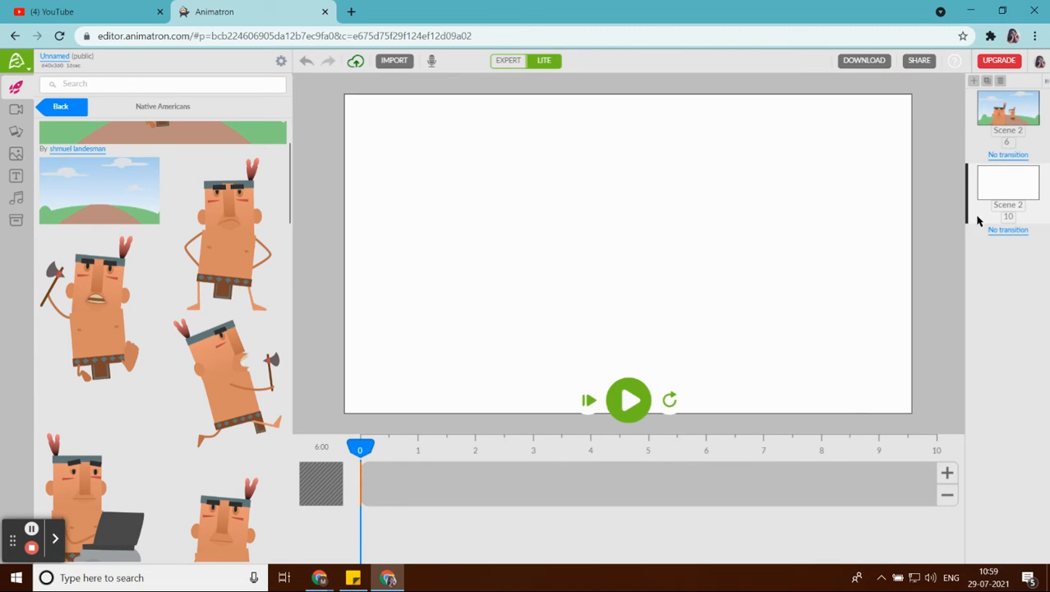
left_click(1020, 136)
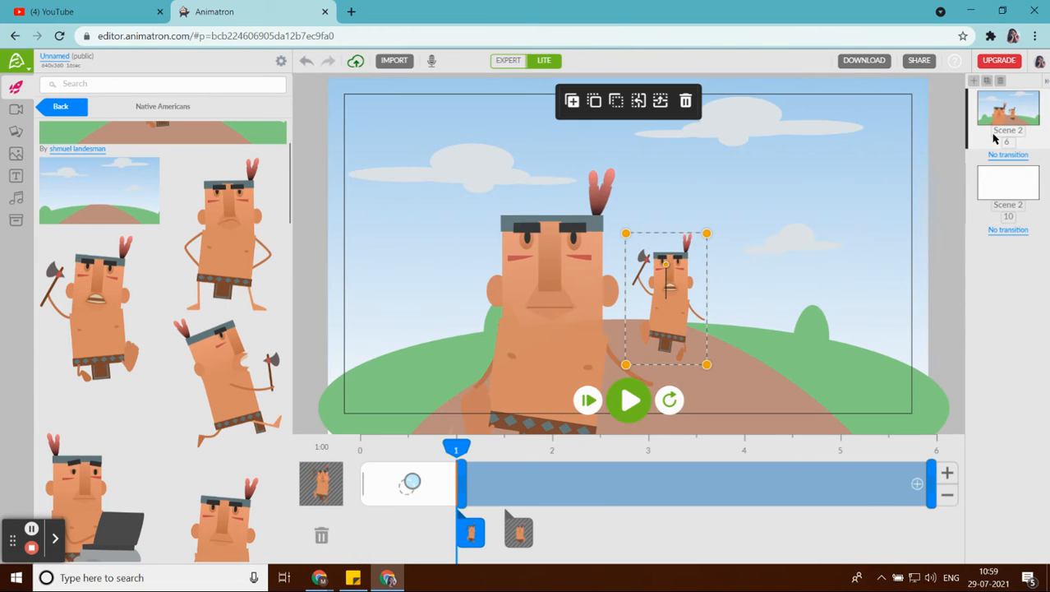
double_click(1020, 132)
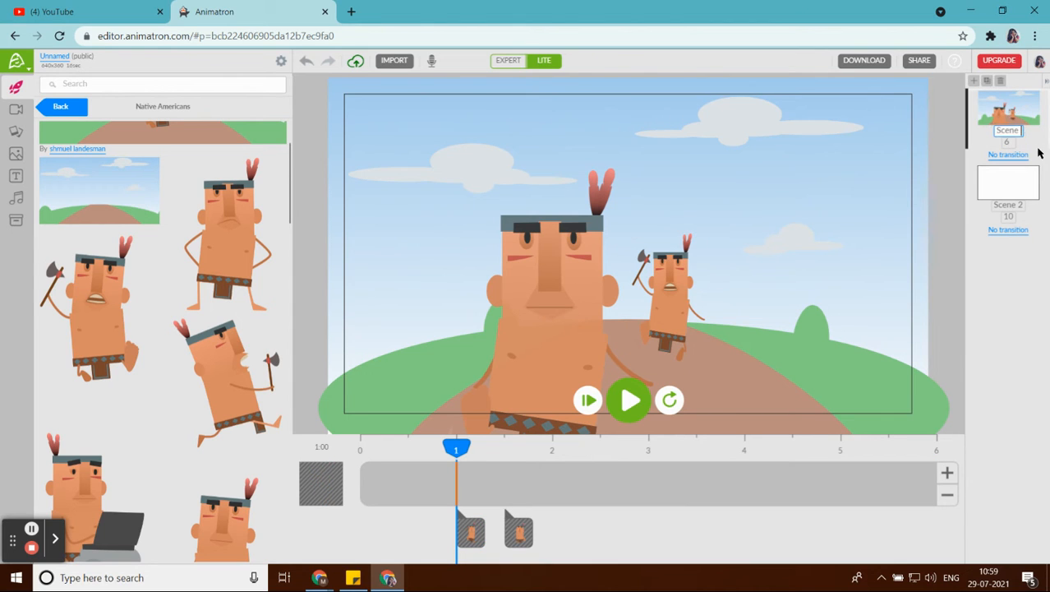
type("Scene 1")
key("Return")
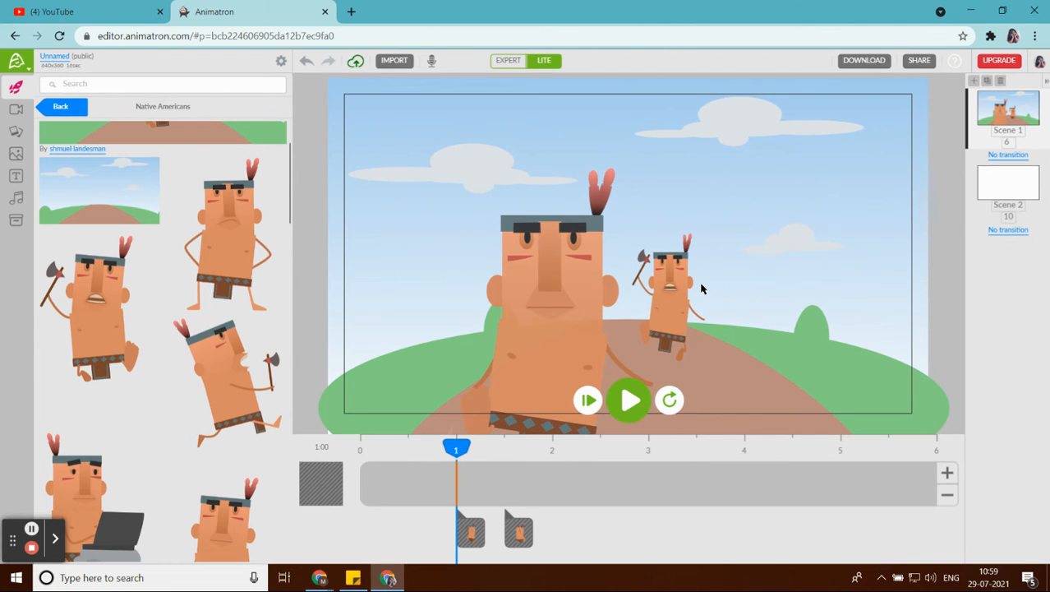
Place the bedroom background with the snowy window from the South Park Set in the blank Scene 2.
left_click(1026, 185)
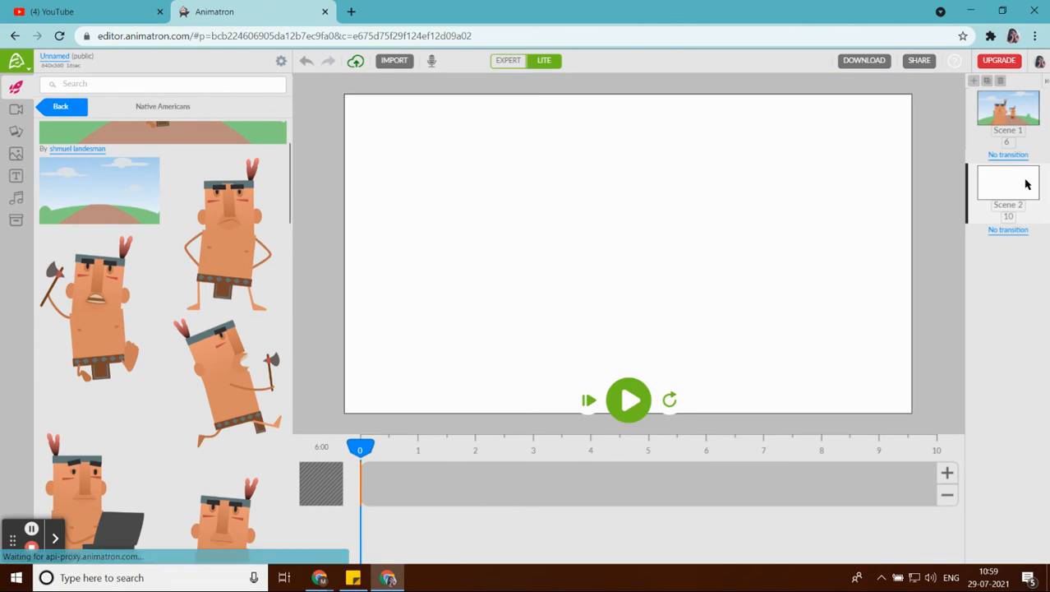
left_click(53, 108)
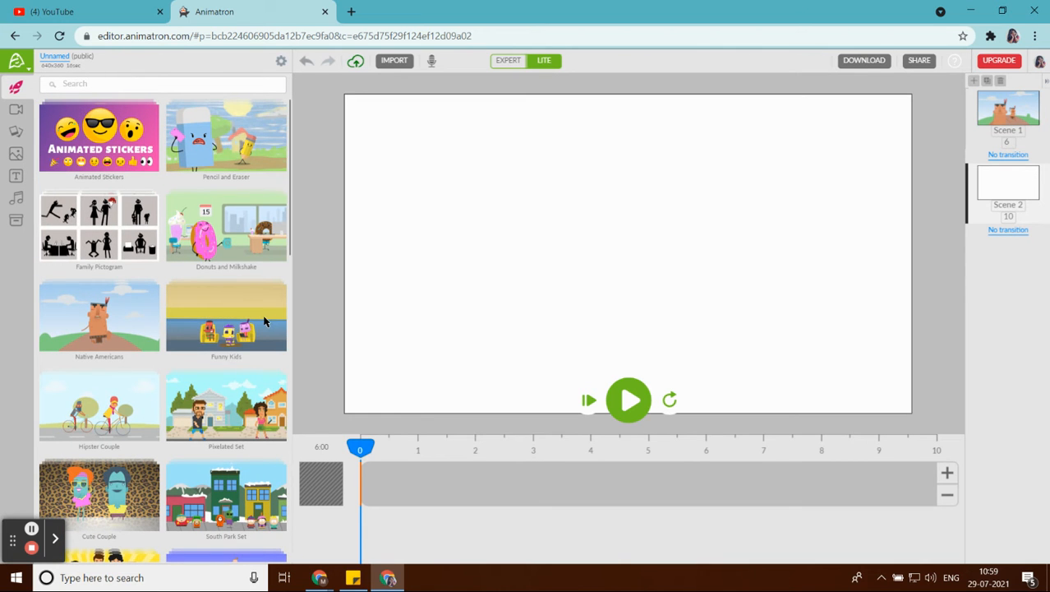
scroll(271, 433, "down", 1)
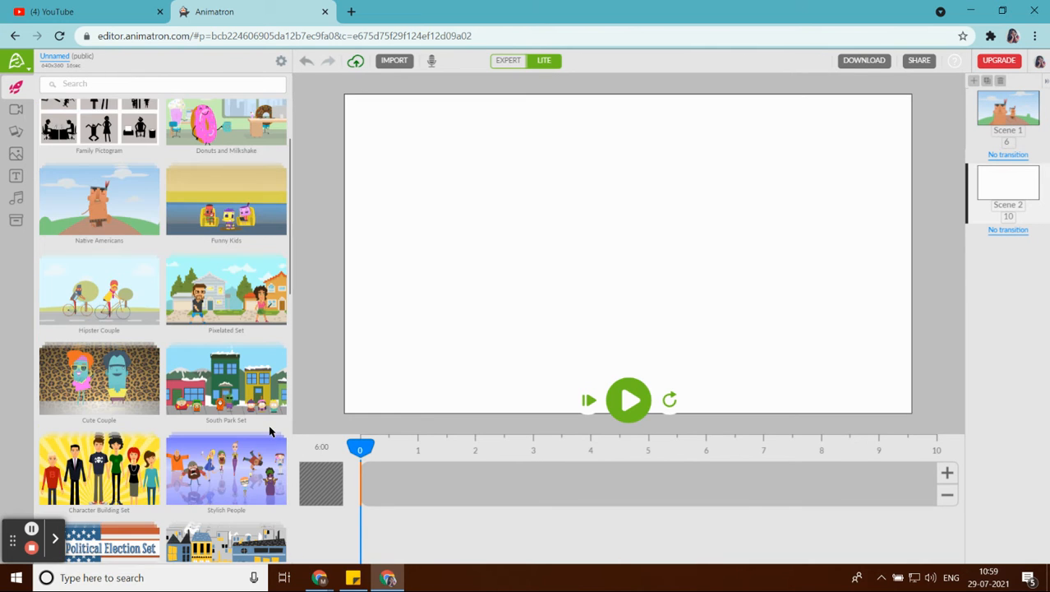
left_click(260, 401)
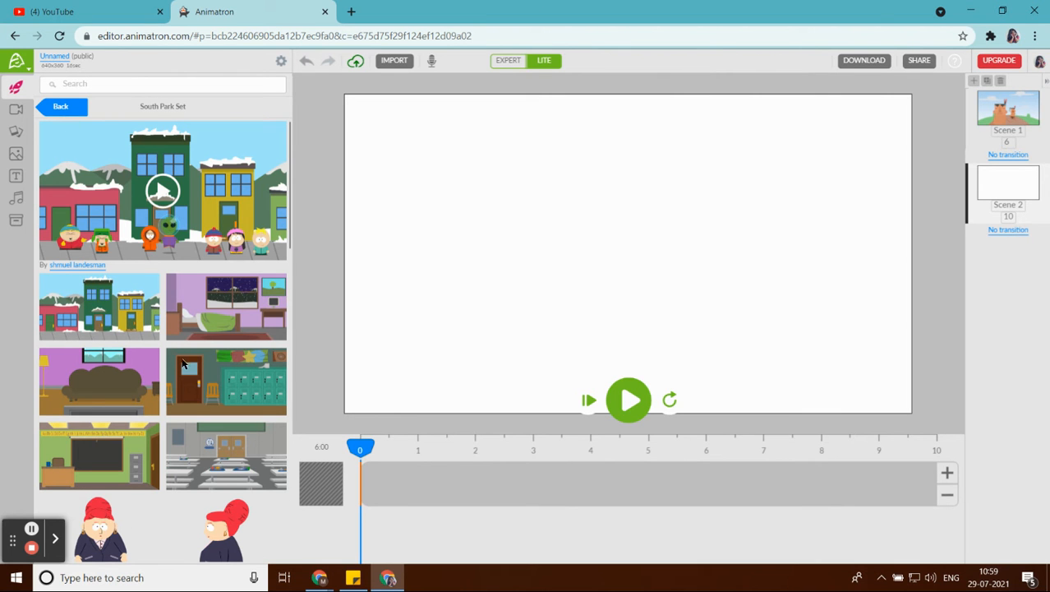
left_click_drag(228, 306, 621, 247)
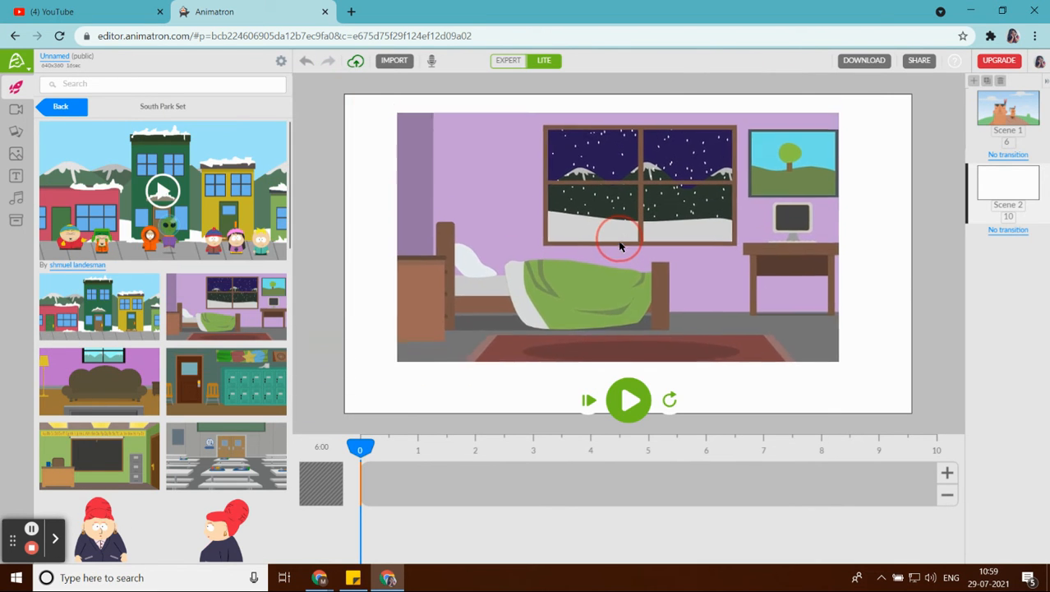
Preview Scene 2, shorten its duration to 6 seconds, and return the playhead to the start.
left_click(590, 401)
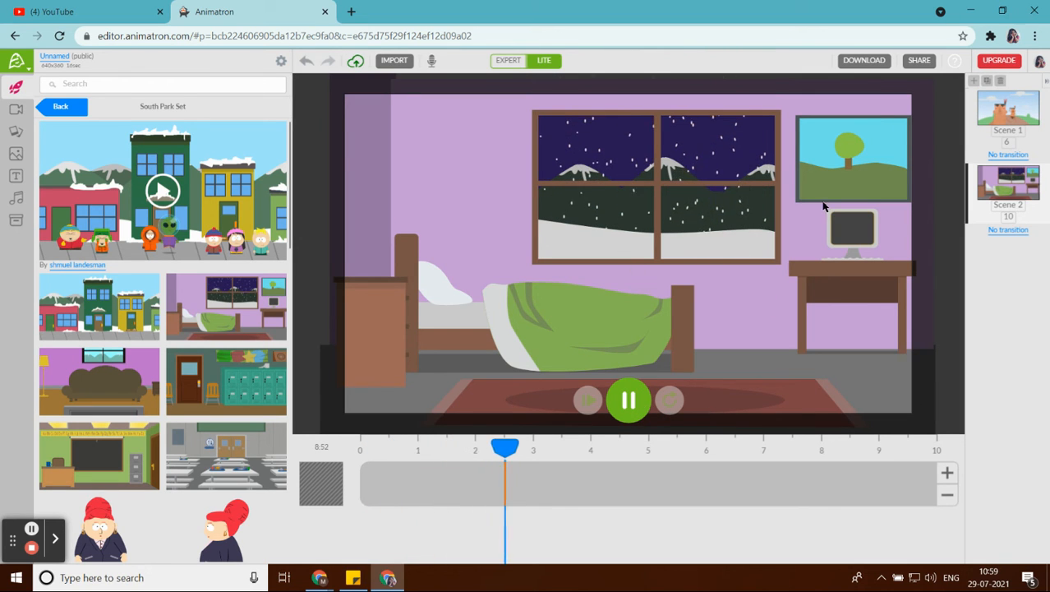
left_click(946, 495)
left_click(946, 495)
left_click(946, 495)
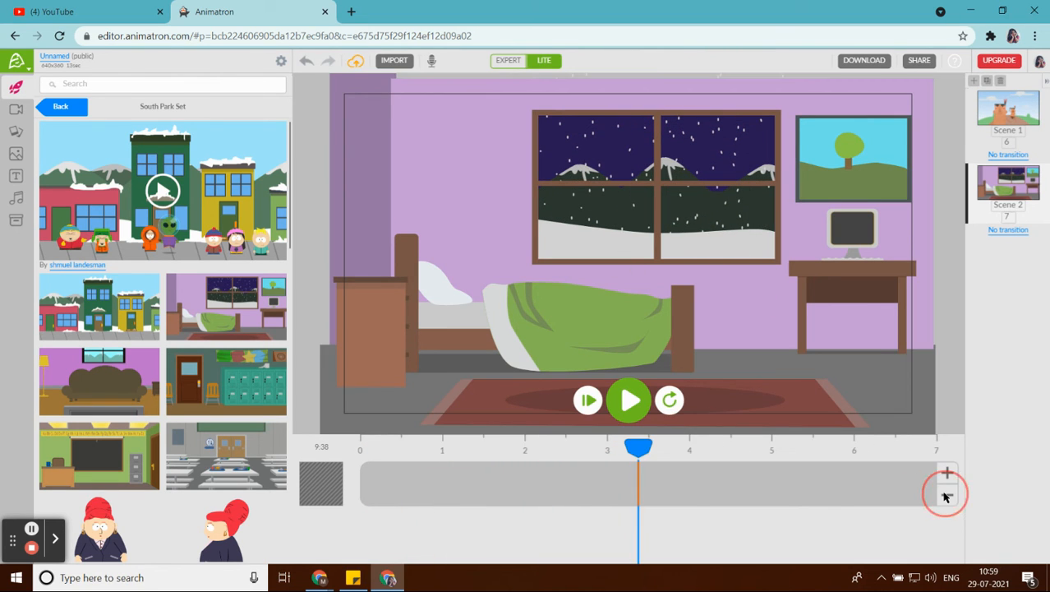
left_click(946, 495)
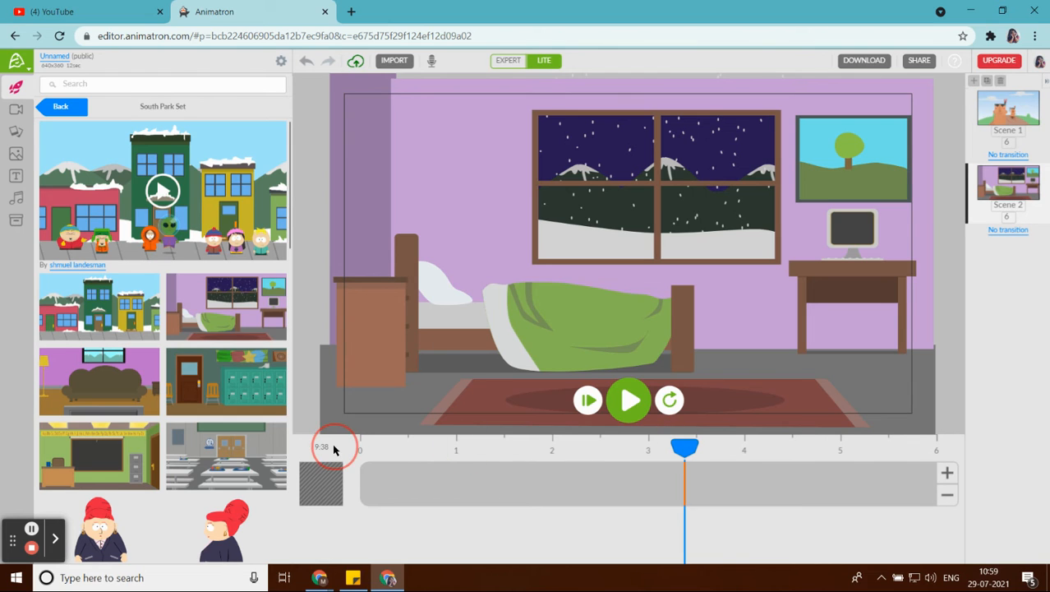
mouse_move(373, 452)
left_mouse_down()
mouse_move(359, 449)
mouse_move(440, 449)
mouse_move(359, 449)
left_mouse_up()
Leave the South Park Set and search the whole library for "boy".
left_click(54, 105)
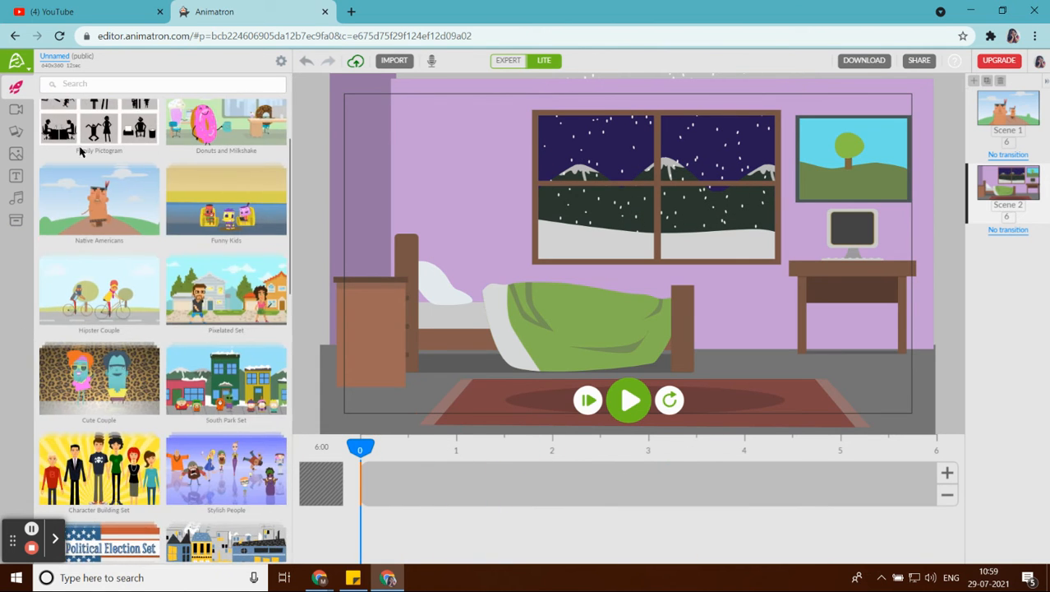
scroll(211, 383, "down", 5)
scroll(189, 353, "up", 4)
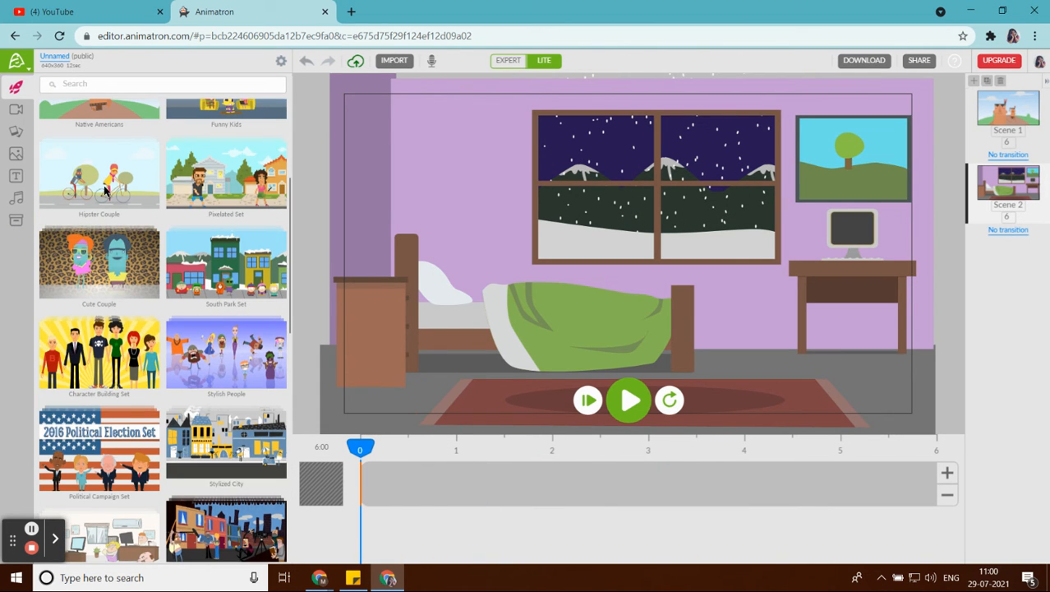
scroll(188, 298, "up", 3)
left_click(103, 84)
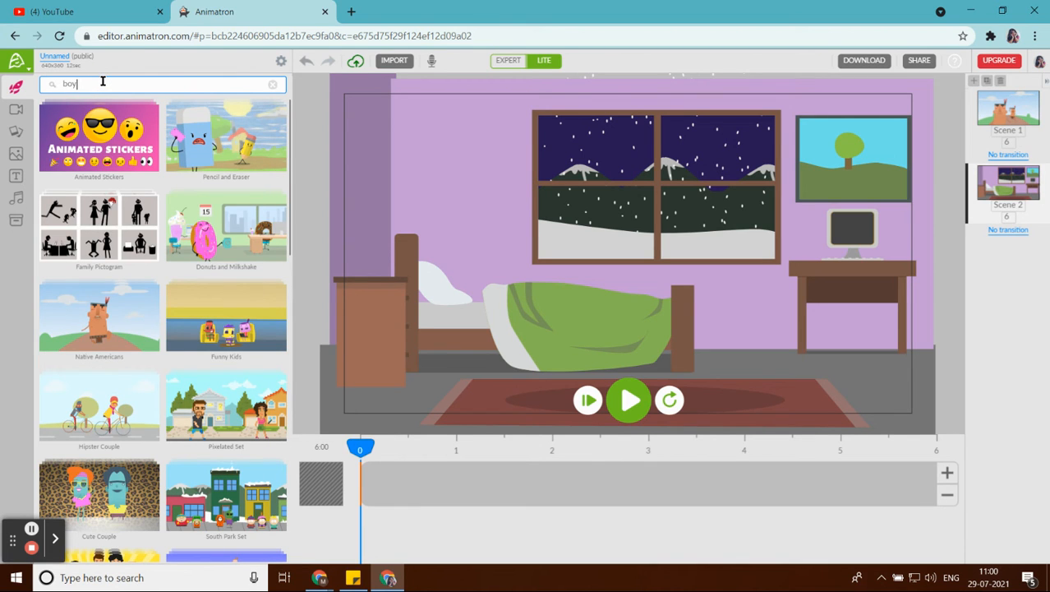
key("Return")
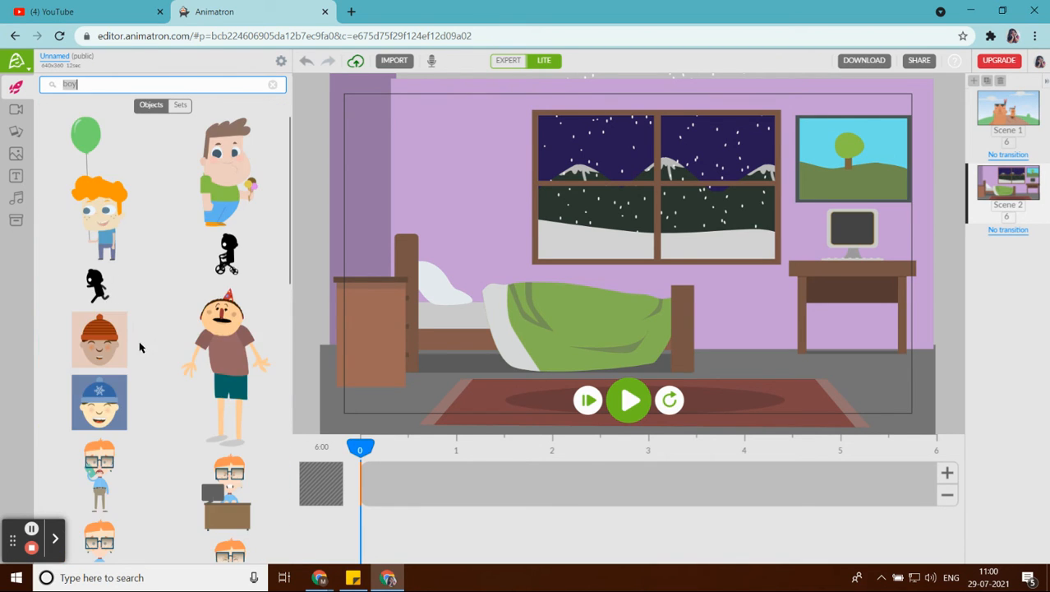
Place the walking boy in the green sweater in the bedroom and enlarge him to more than half the scene's height.
scroll(130, 480, "down", 2)
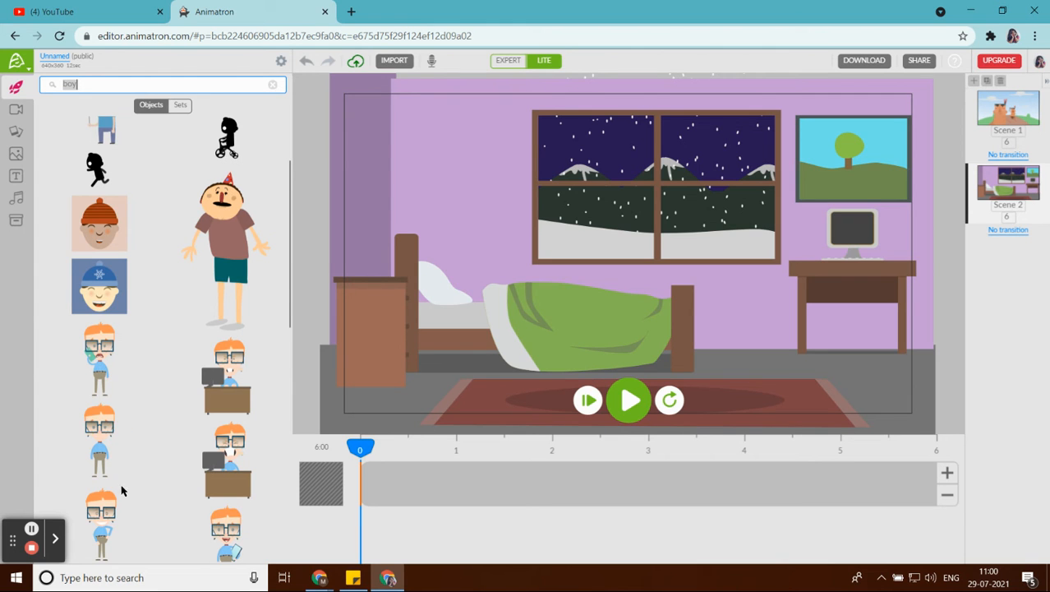
scroll(275, 378, "down", 5)
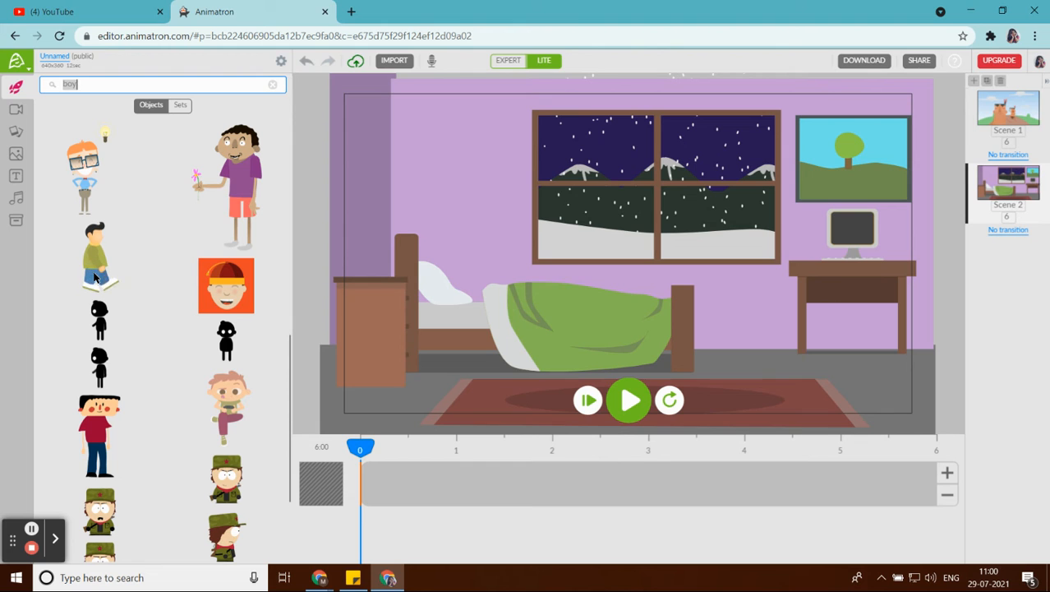
left_click_drag(94, 278, 403, 376)
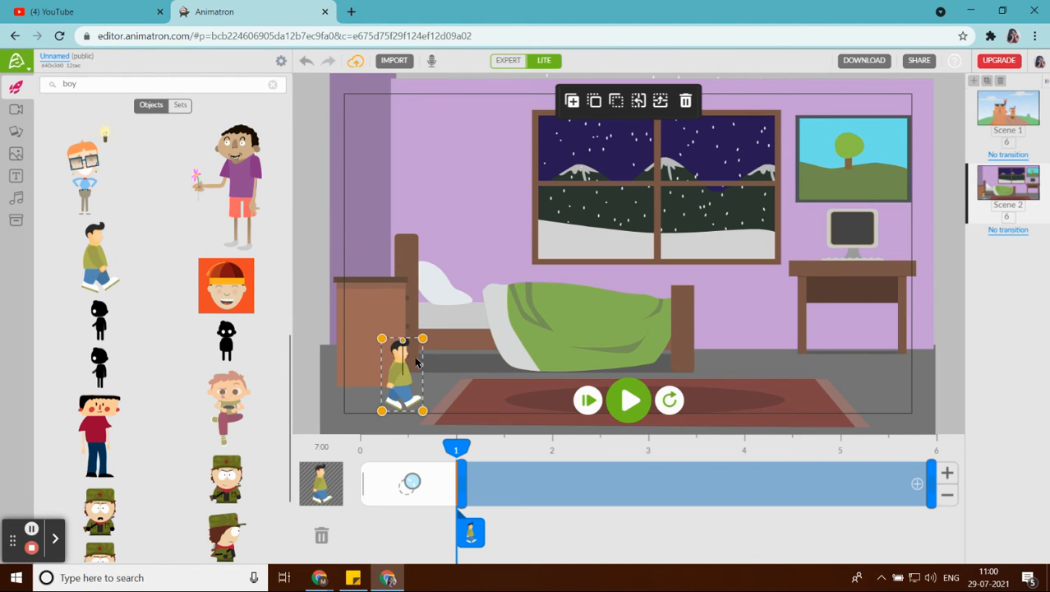
left_click_drag(424, 336, 469, 238)
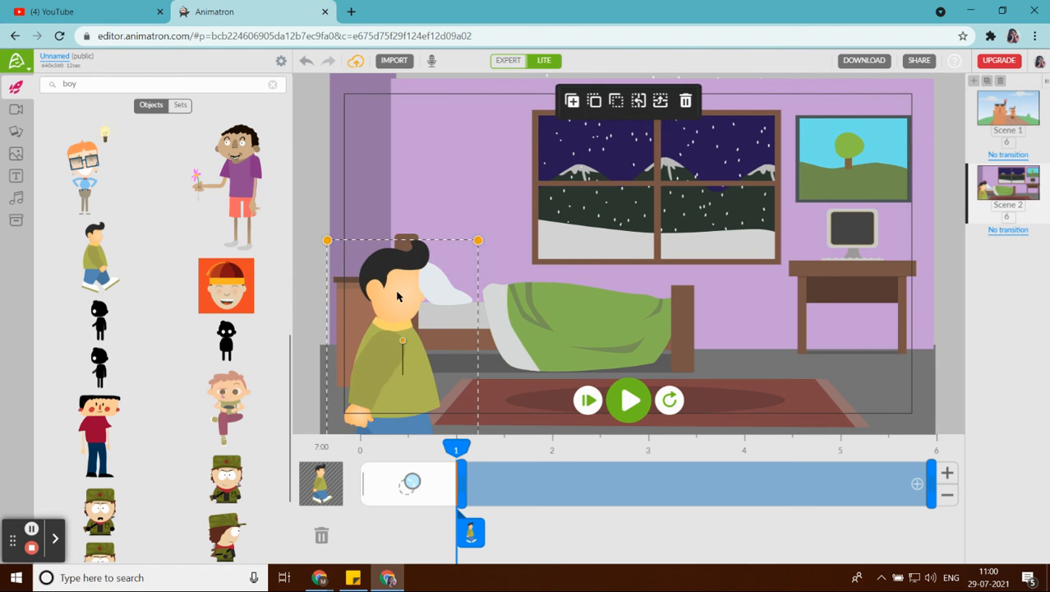
left_click_drag(398, 296, 390, 236)
Move the boy across the bedroom to just outside the right edge of the scene frame.
left_click_drag(391, 299, 930, 347)
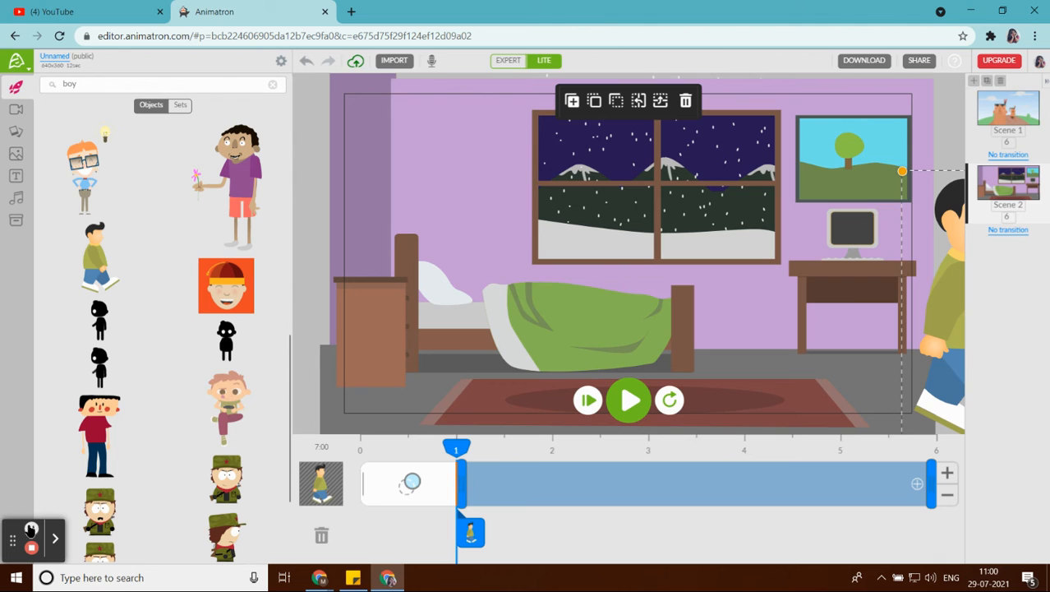
left_click_drag(941, 383, 945, 353)
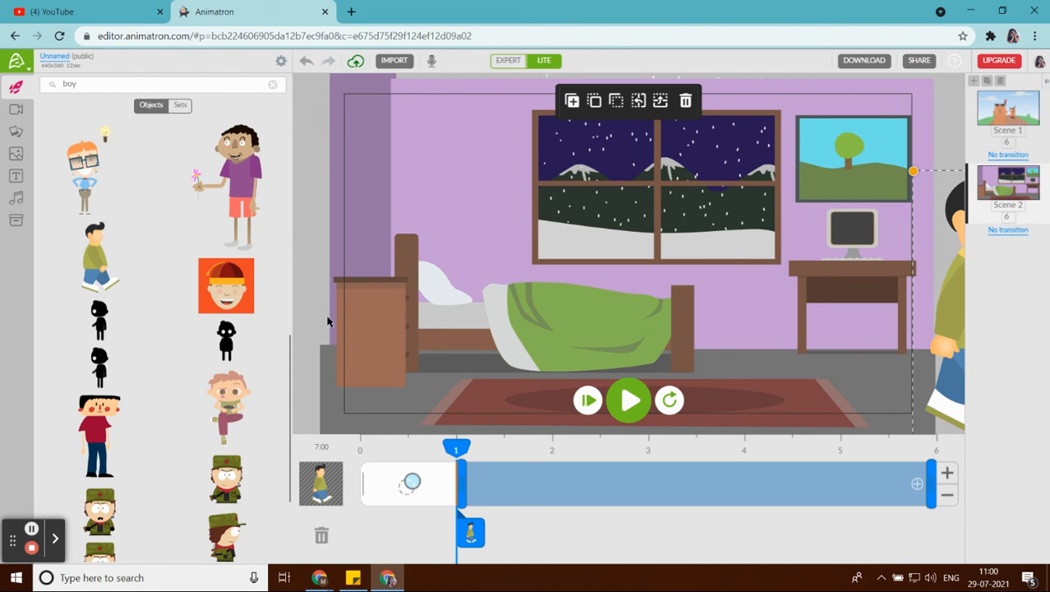
left_click(953, 334)
left_click_drag(954, 334, 949, 323)
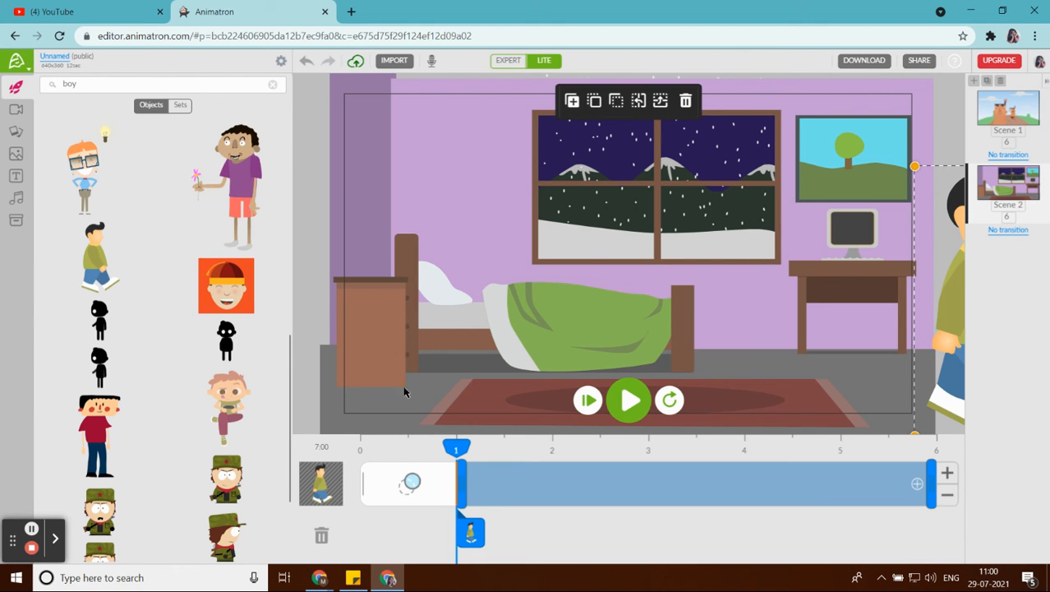
Preview Scene 2 from the start to check how the boy appears.
left_click_drag(470, 450, 362, 448)
left_click(629, 400)
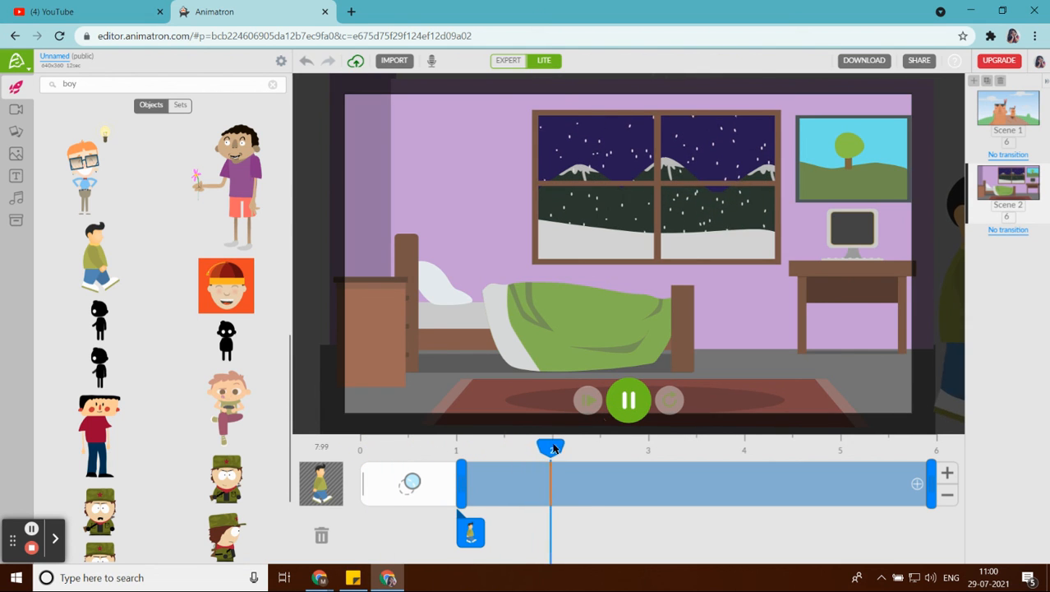
left_click(629, 401)
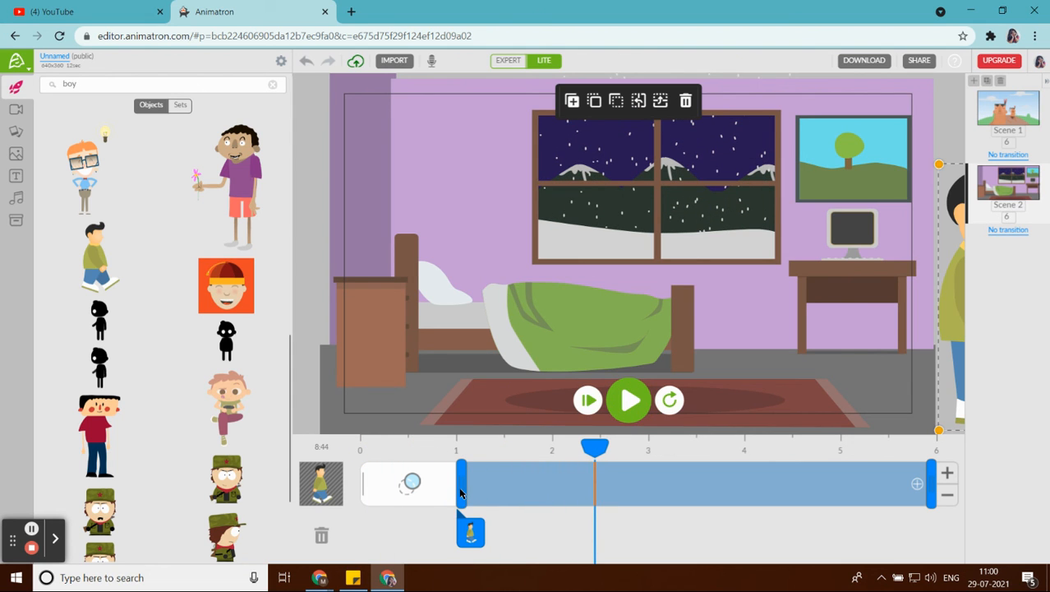
Extend the boy's entrance transition to 5 s and return the playhead to 0.
left_click_drag(461, 486, 871, 503)
left_click_drag(748, 488, 341, 488)
left_click_drag(593, 448, 200, 476)
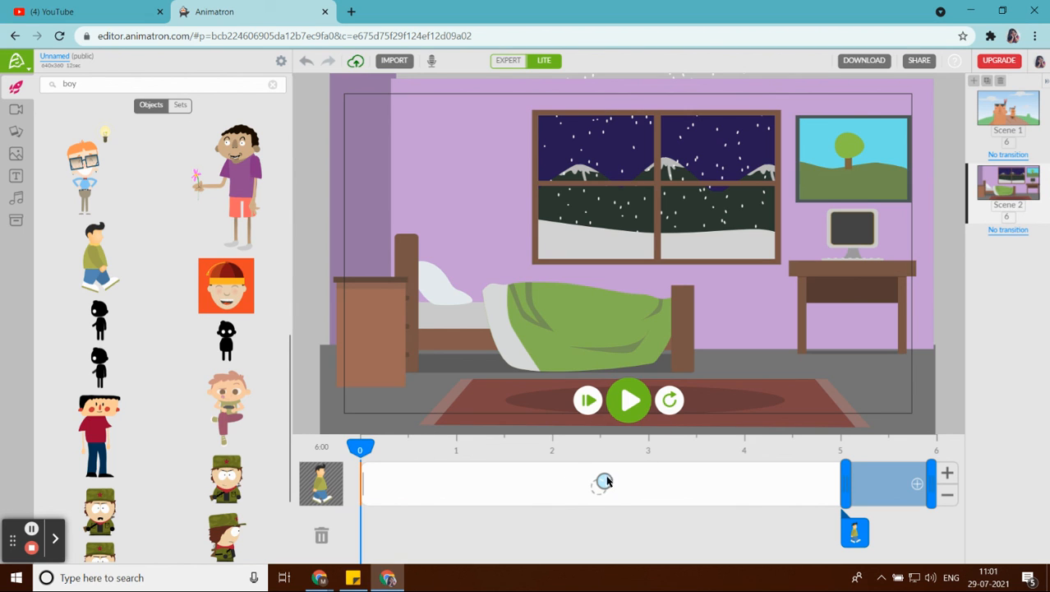
Lengthen Scene 2 to 10 seconds and extend the boy's entrance transition to 9 s.
left_click(949, 474)
left_click(949, 473)
left_click(952, 475)
left_click(949, 474)
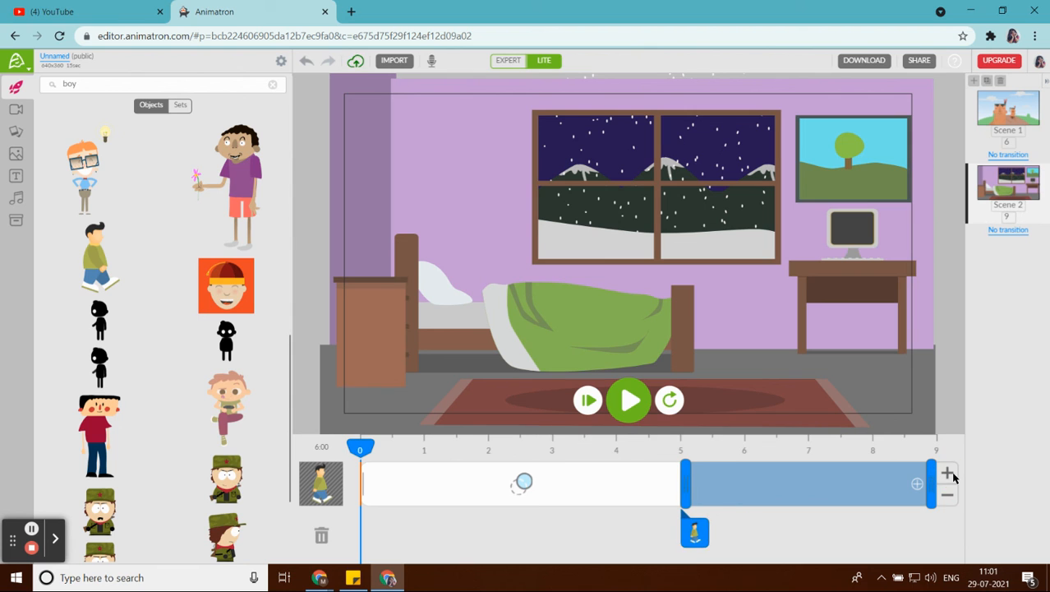
left_click(950, 475)
left_click_drag(652, 494, 890, 493)
left_click_drag(595, 494, 348, 489)
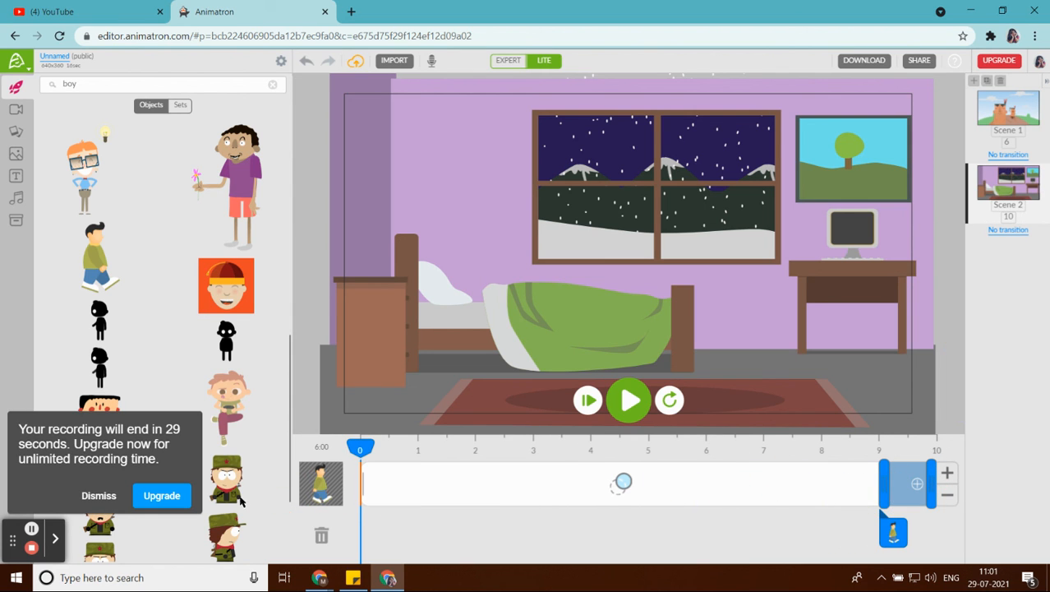
left_click(99, 496)
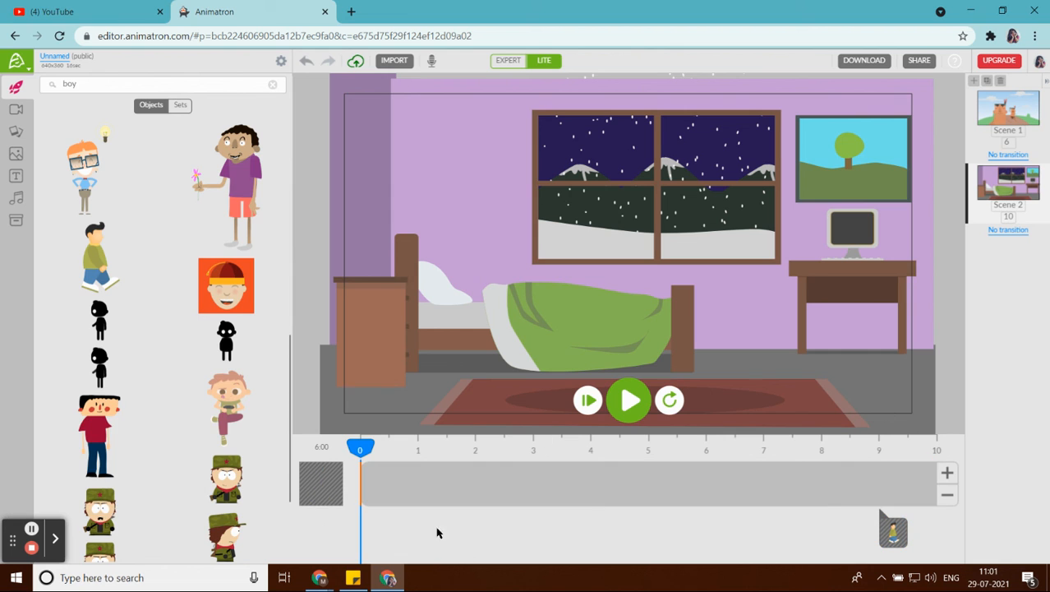
Change the boy's entrance to a Move effect that brings him in from the left, and preview the scene.
left_click(910, 527)
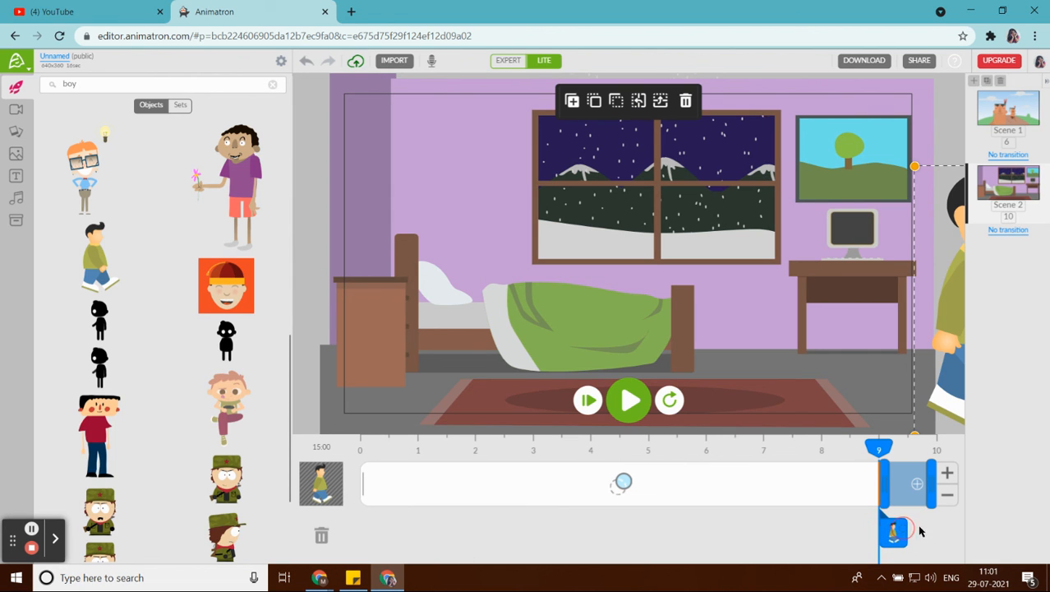
left_click(607, 490)
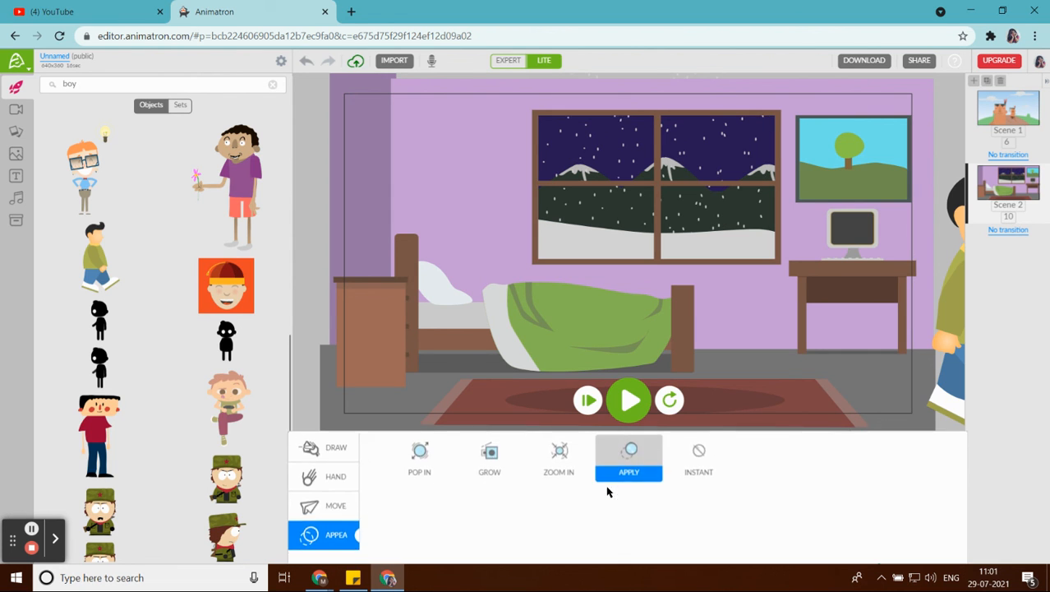
left_click(326, 507)
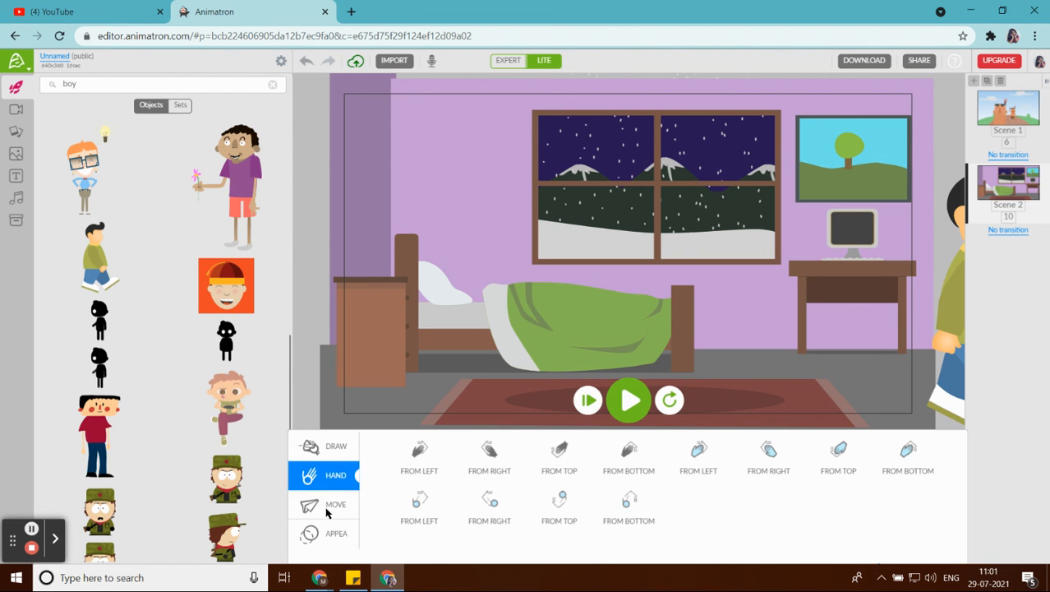
left_click(422, 462)
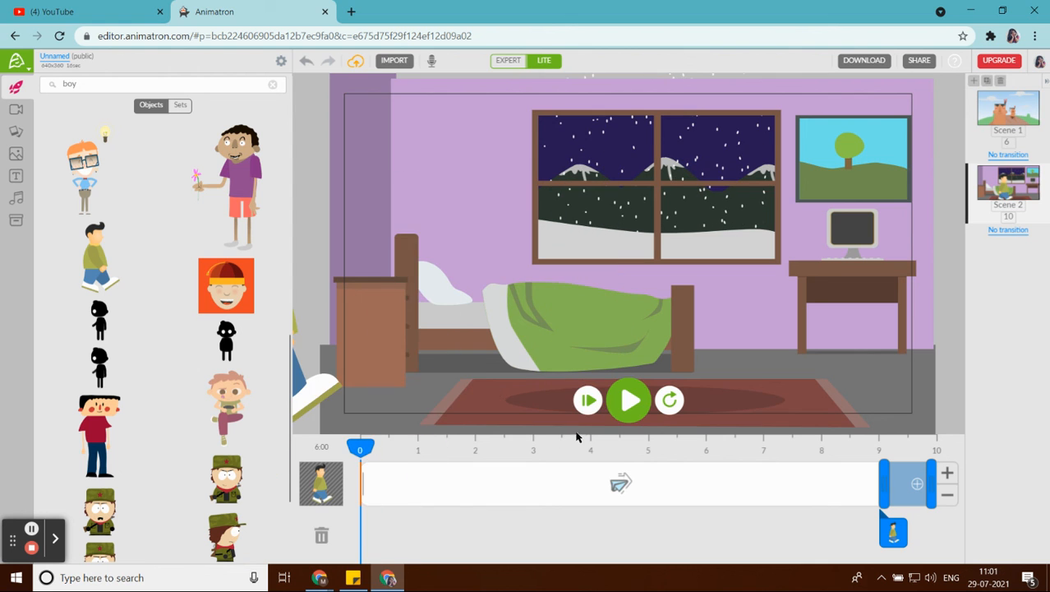
left_click(615, 409)
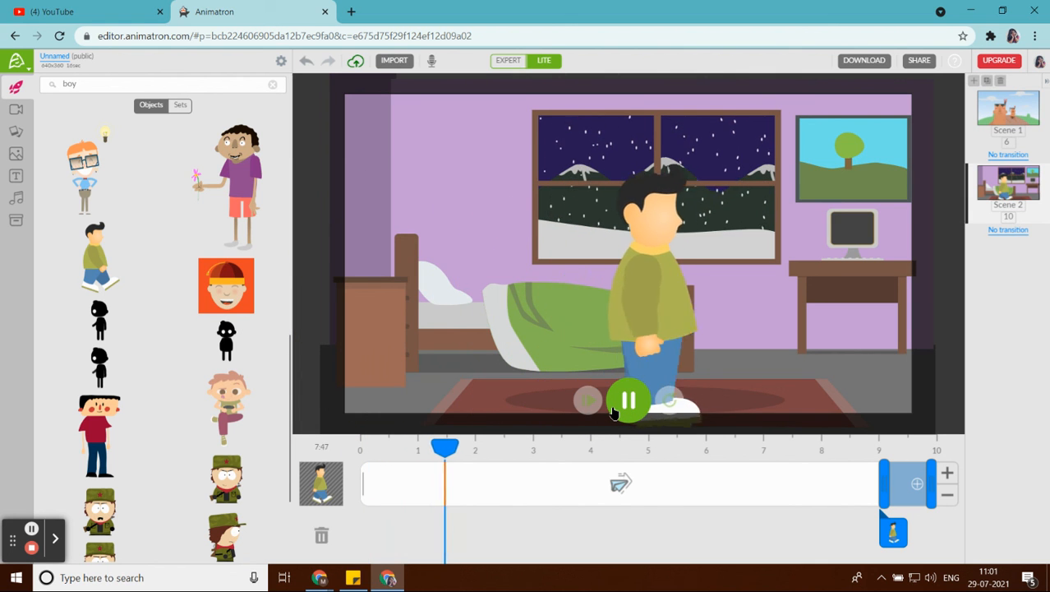